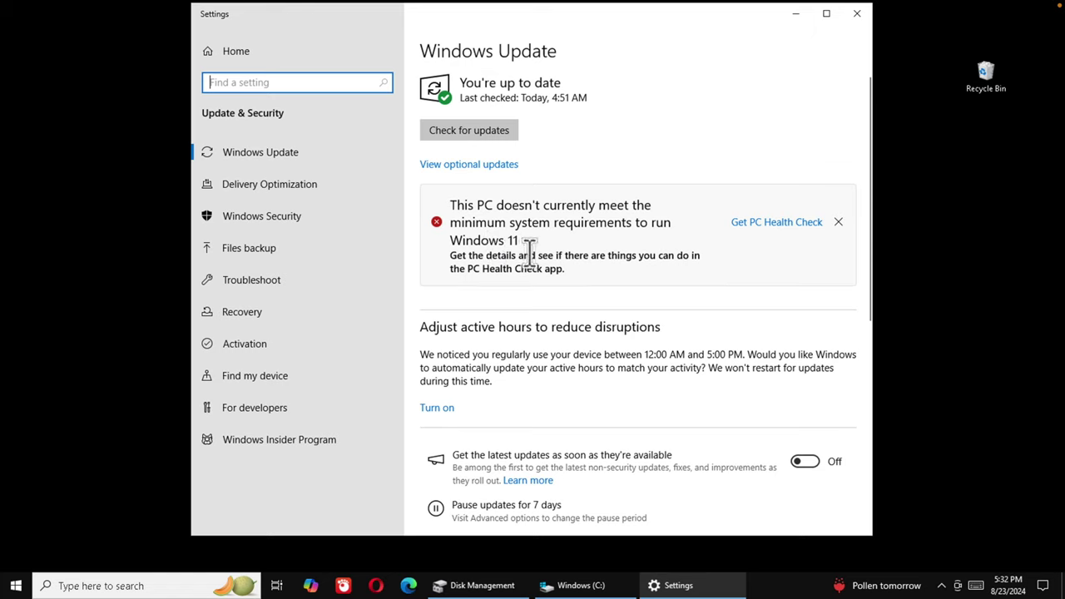
left_click(459, 225)
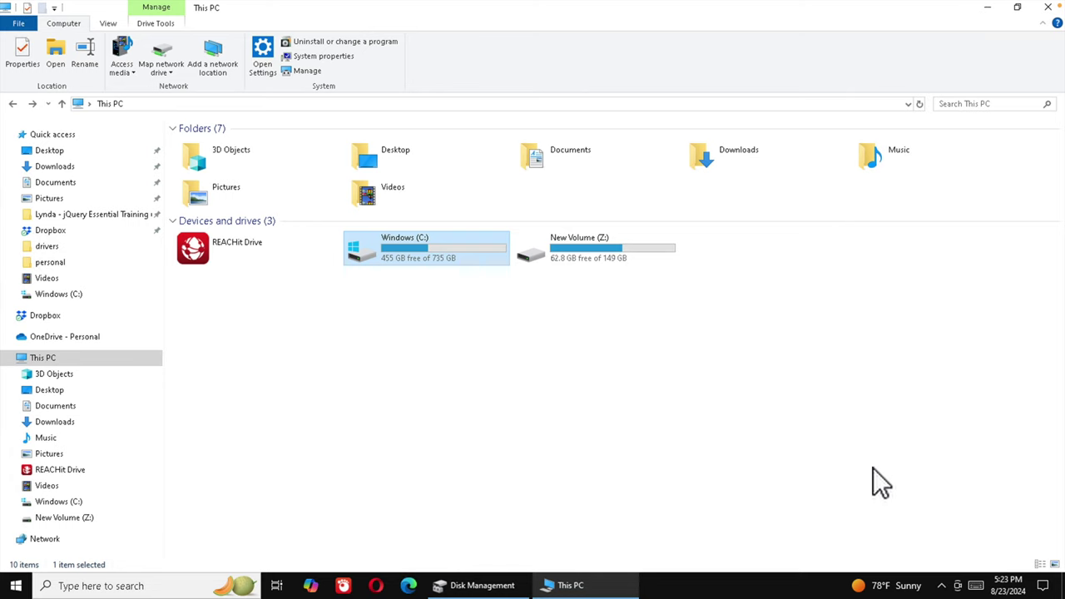
Step: Check the free space and total size of the Windows (C:) drive
left_click(552, 411)
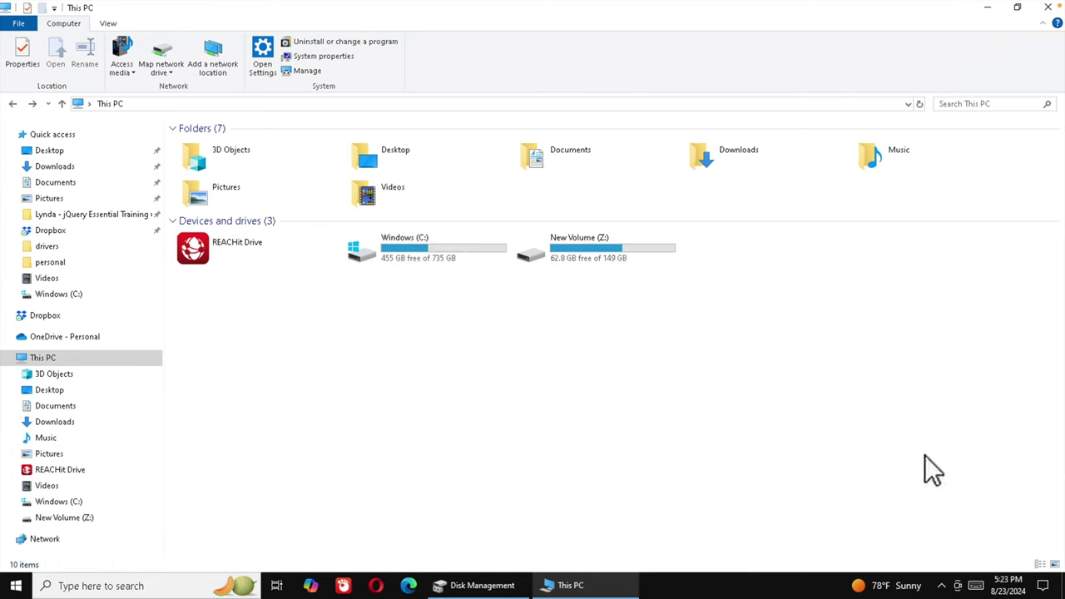
left_click(445, 262)
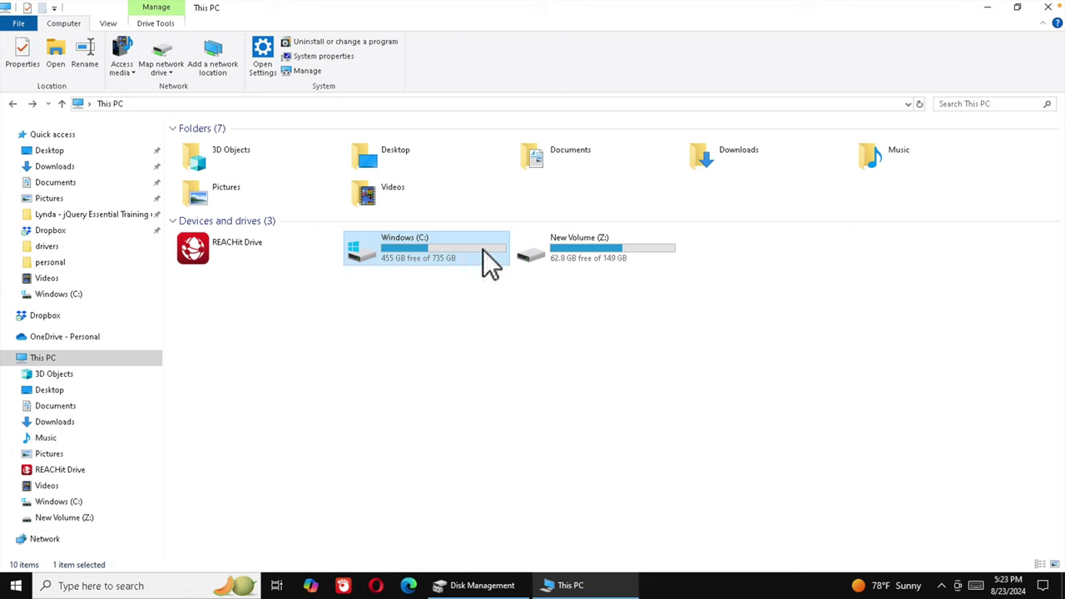
mouse_move(485, 247)
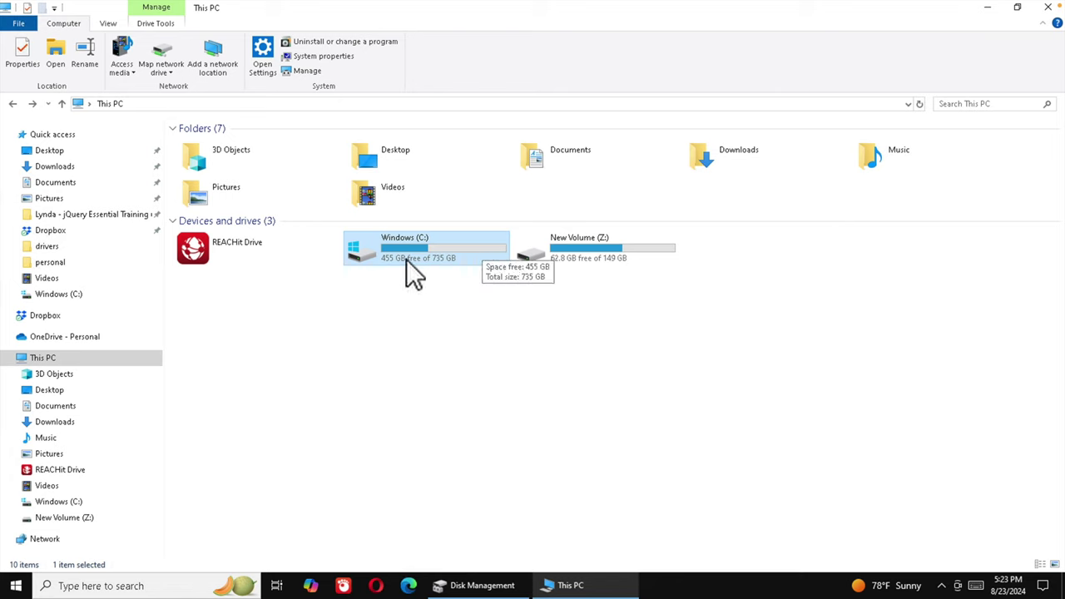
Step: Switch to Disk Management
right_click(16, 586)
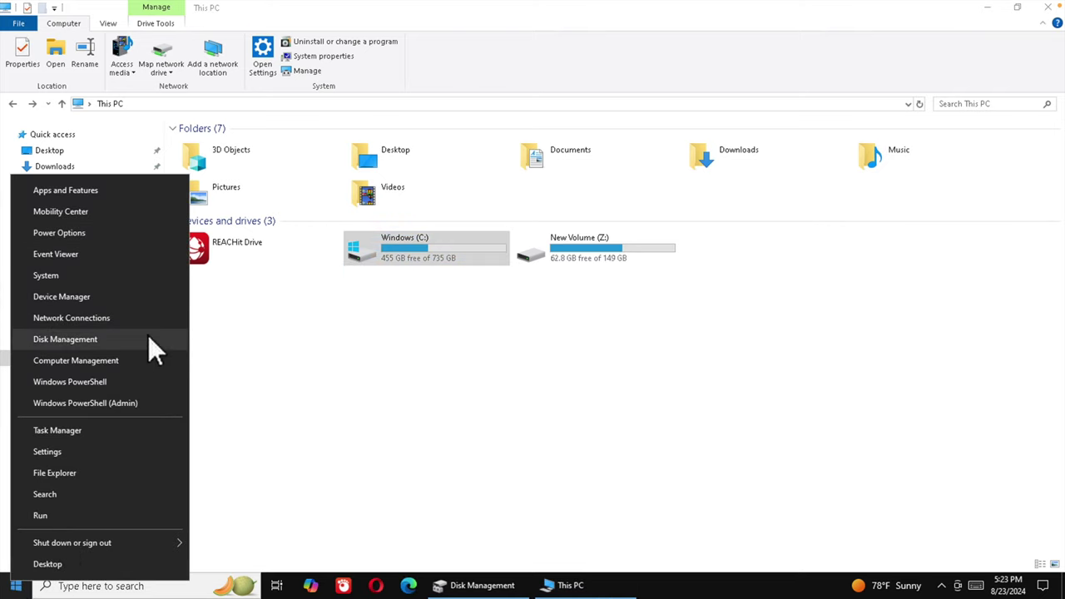
left_click(549, 420)
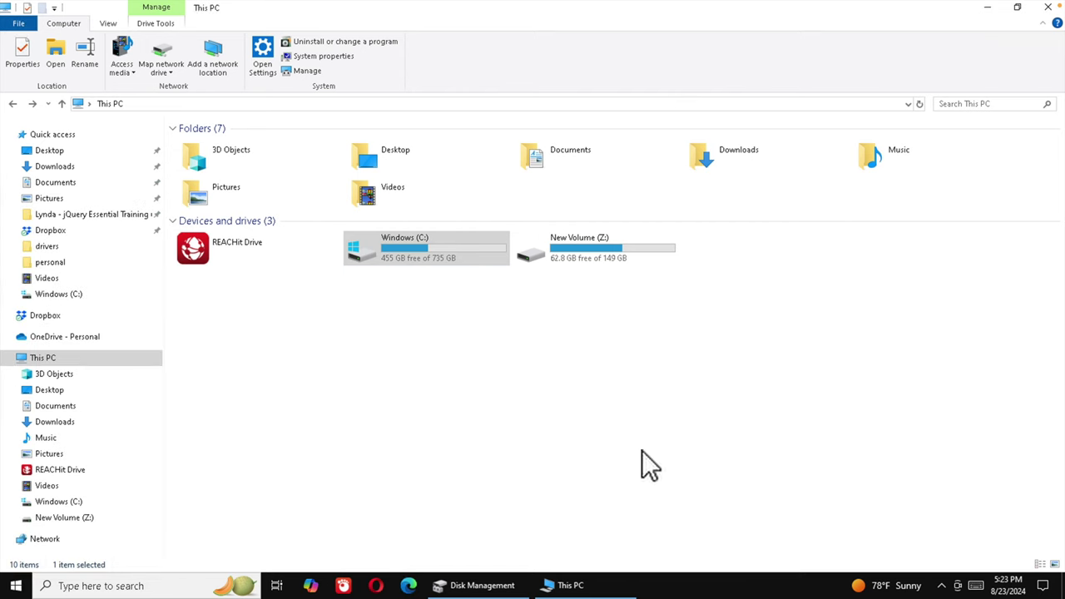
left_click(482, 586)
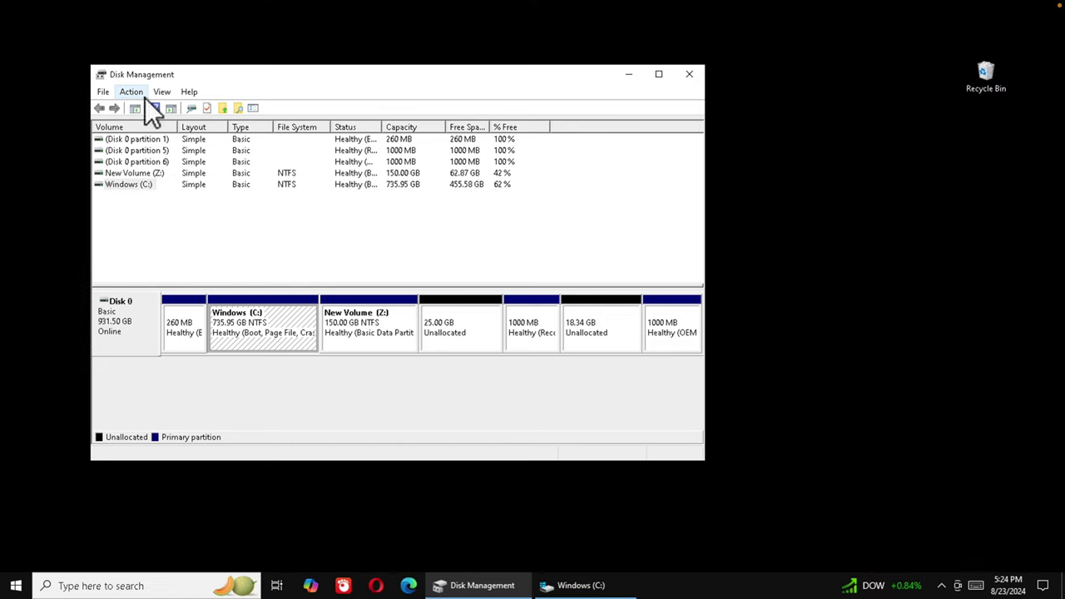
Step: Start creating a virtual hard disk and set its location to a file named VUSB on the Windows (C:) drive
left_click(131, 92)
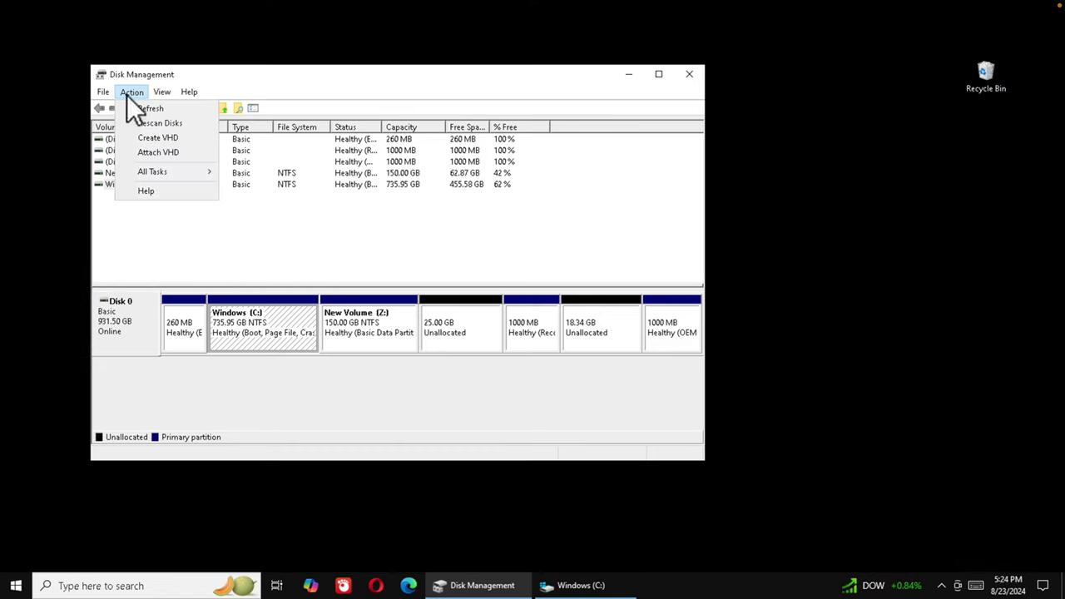
left_click(139, 169)
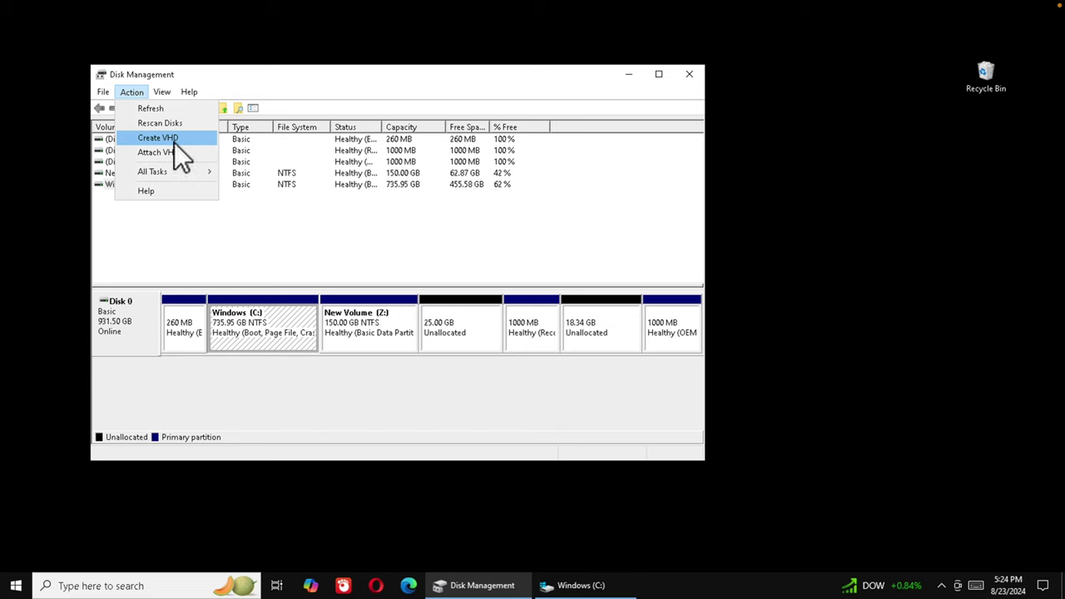
left_click(174, 140)
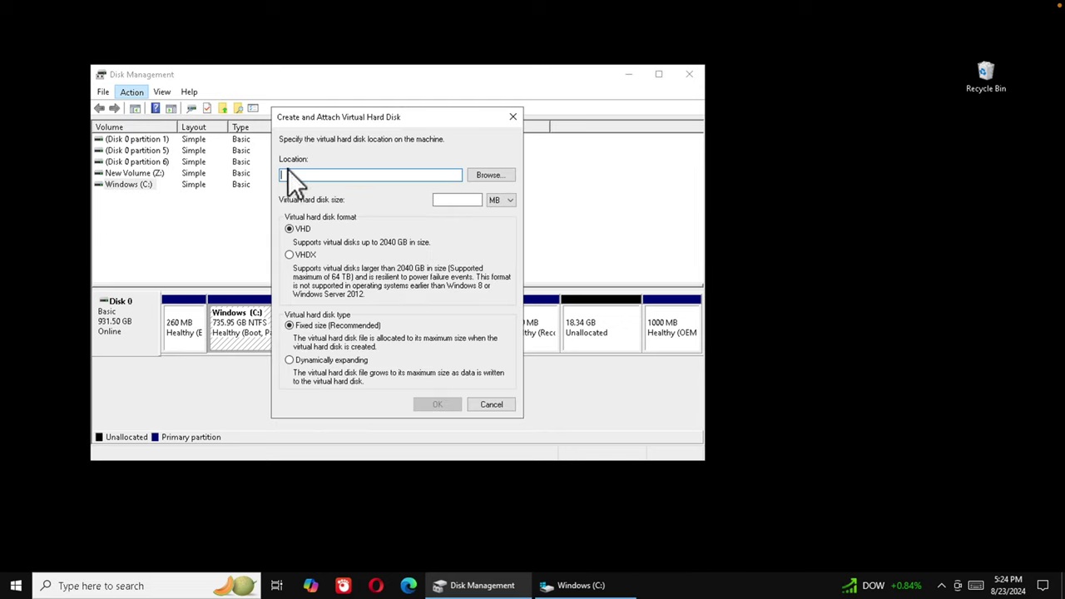
left_click(489, 177)
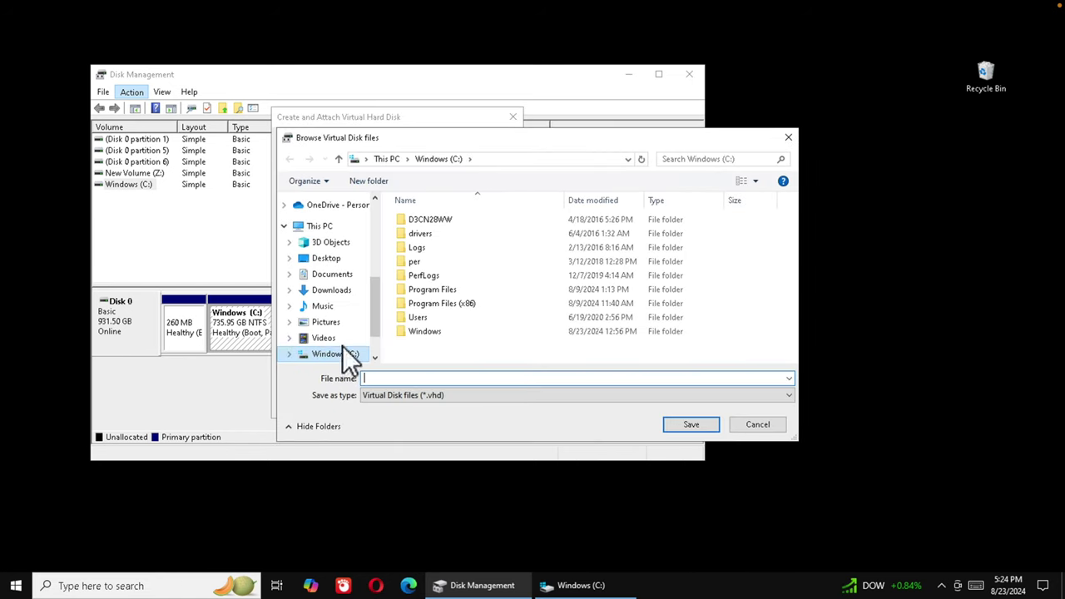
left_click(343, 356)
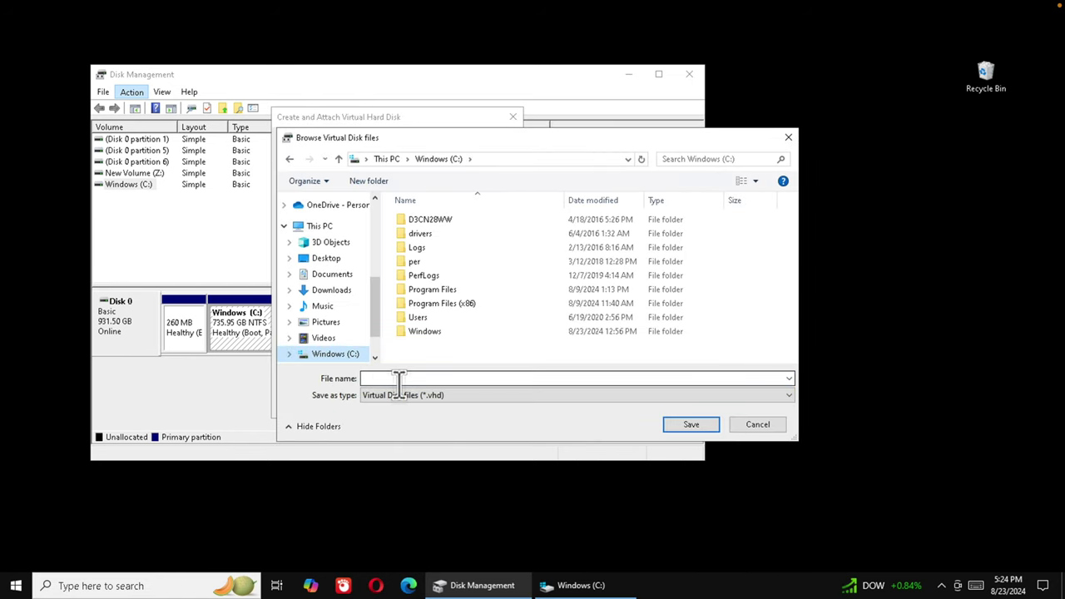
left_click(499, 377)
type("V")
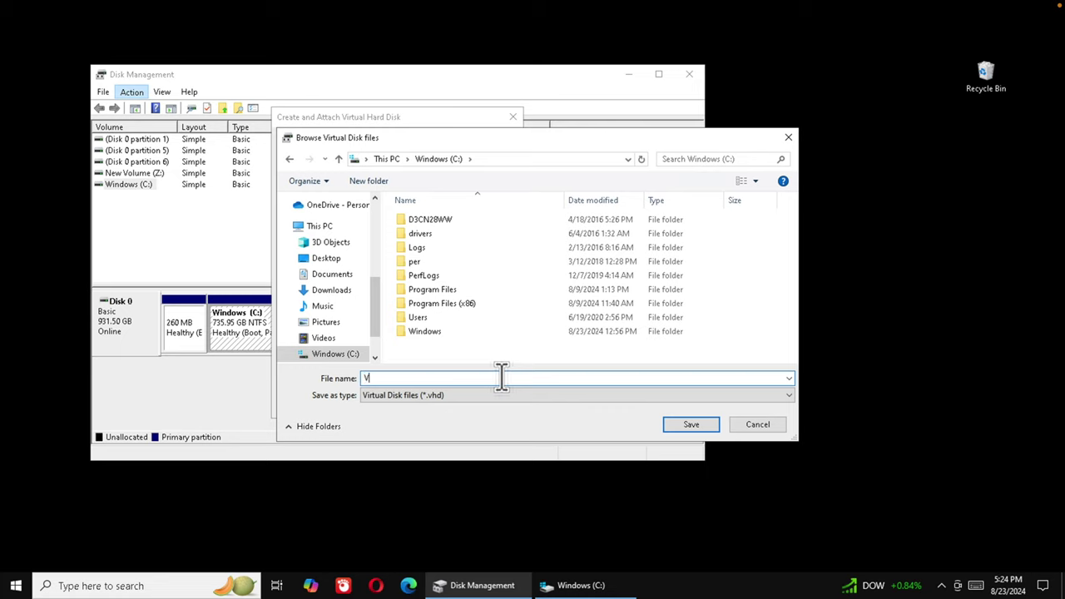
type("USB")
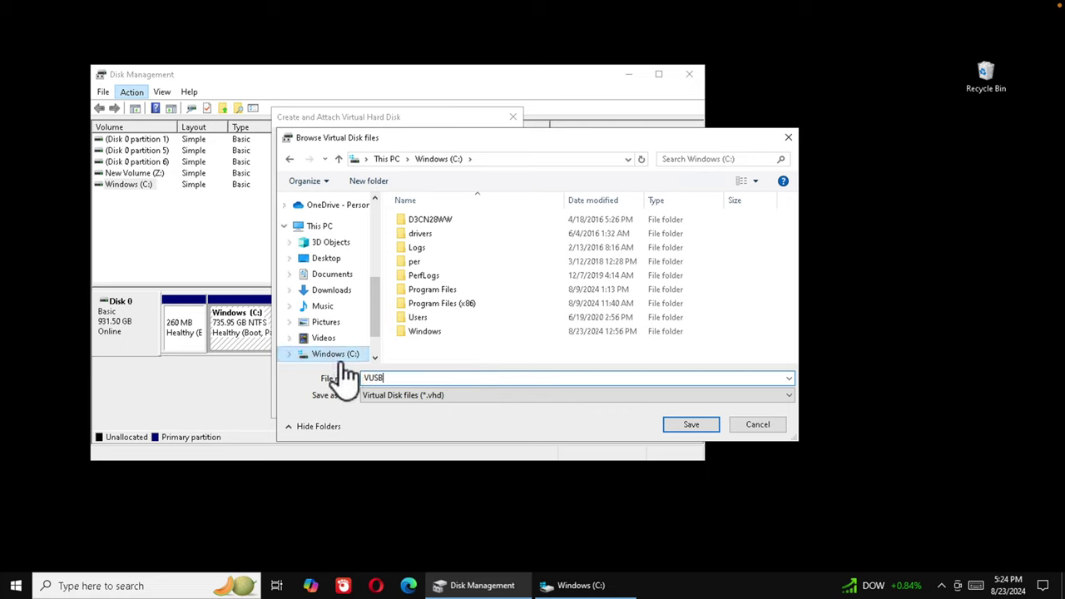
left_click(699, 425)
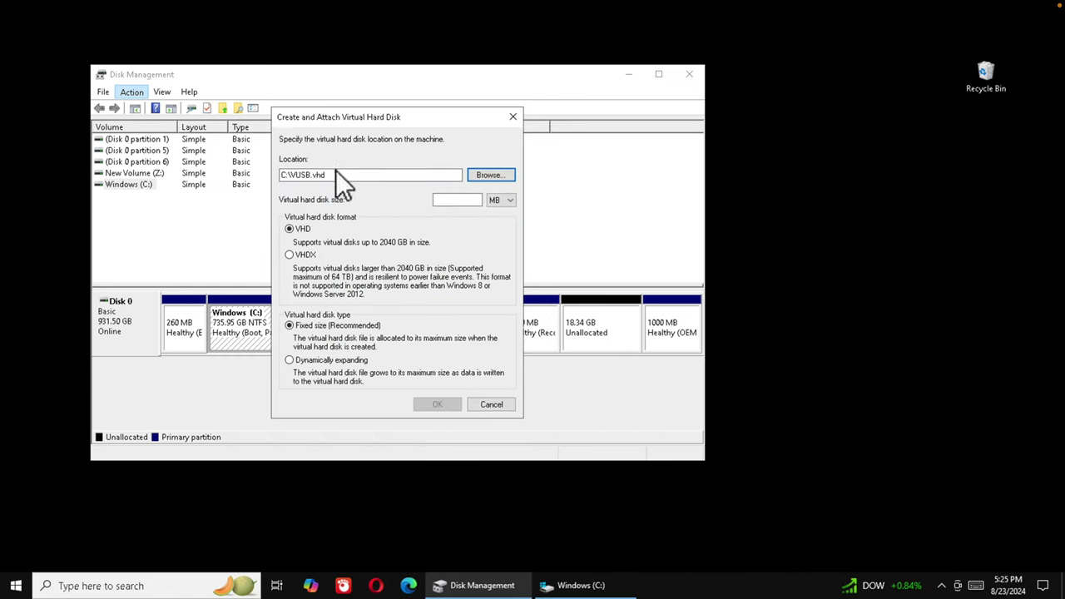
Step: Set the virtual hard disk size to 16 GB and create it in VHD format with a fixed size
left_click(513, 201)
left_click(505, 220)
left_click(445, 202)
type("1")
type("8")
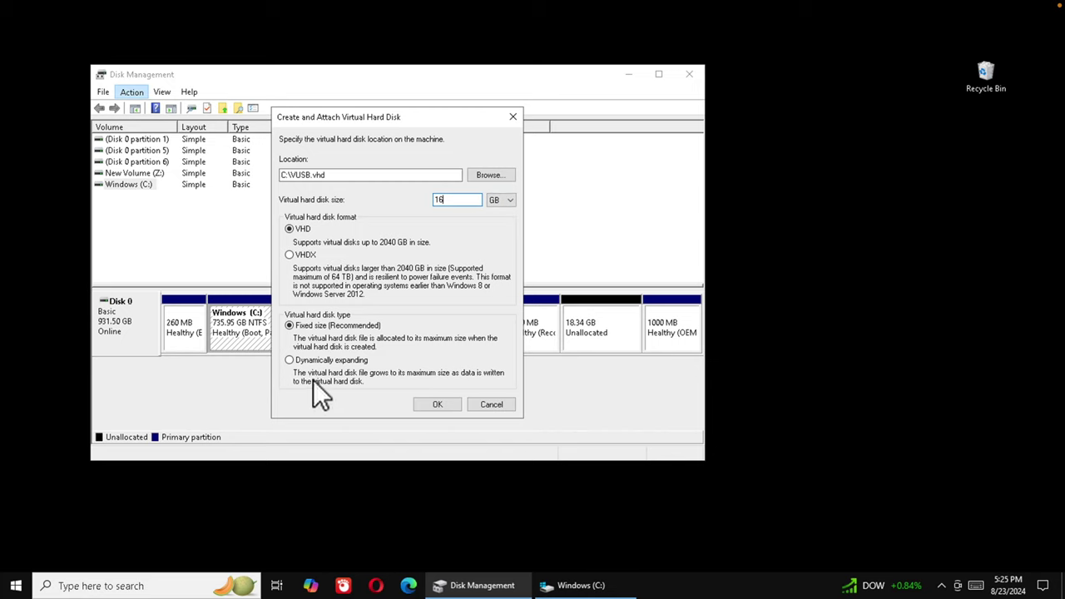
left_click(439, 405)
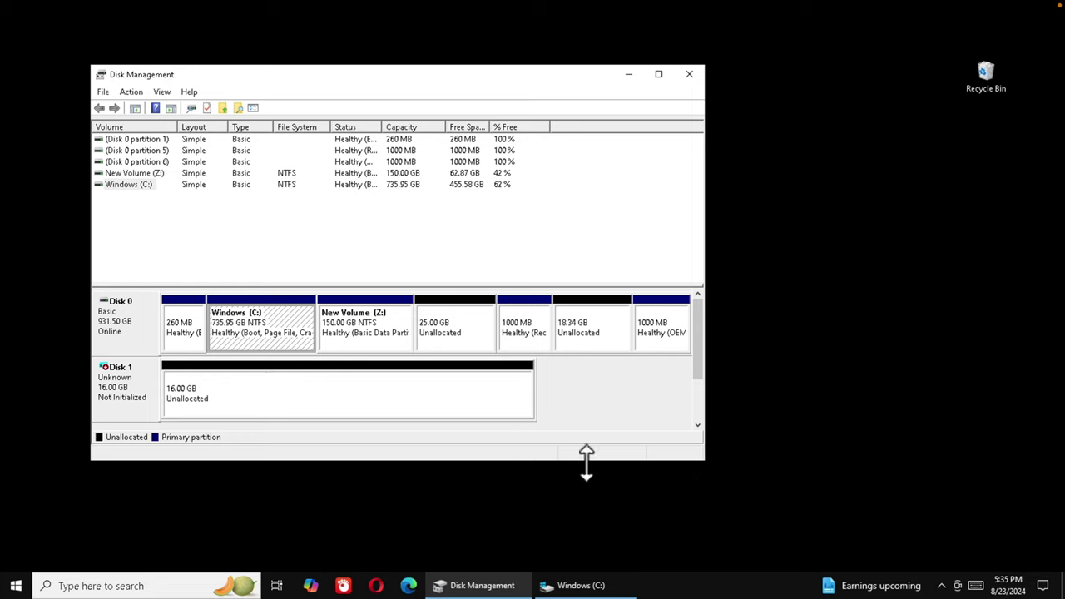
Step: Initialize Disk 1 with the GPT (GUID Partition Table) partition style
right_click(136, 391)
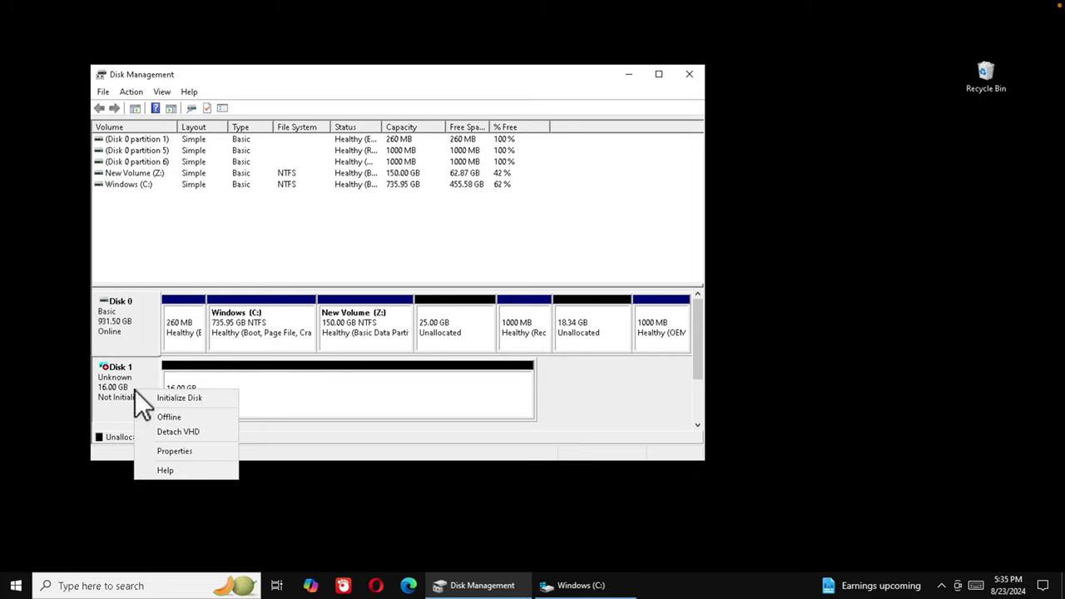
left_click(193, 400)
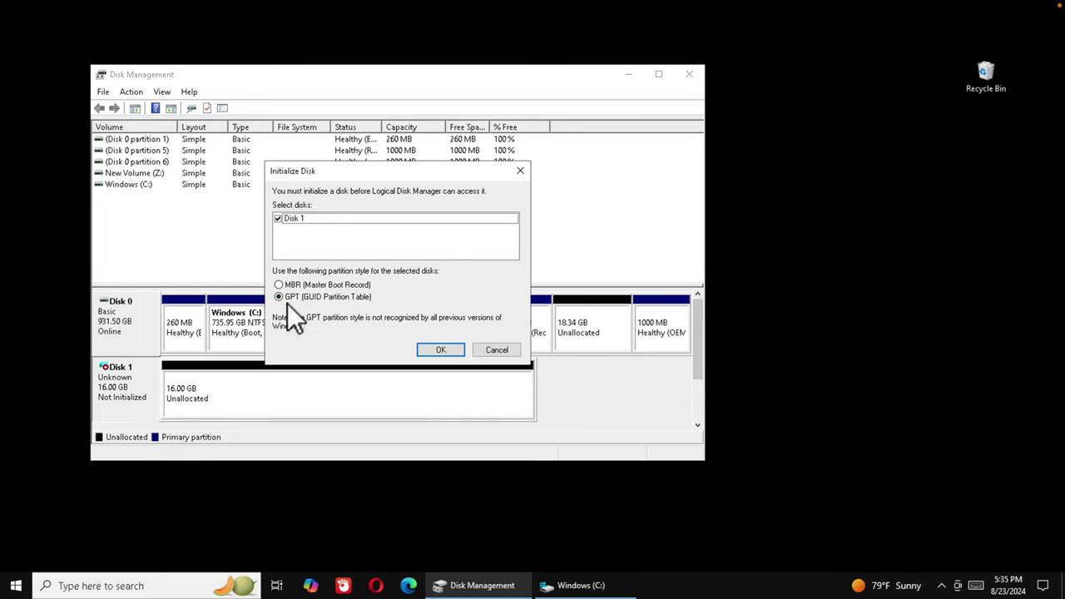
left_click(441, 350)
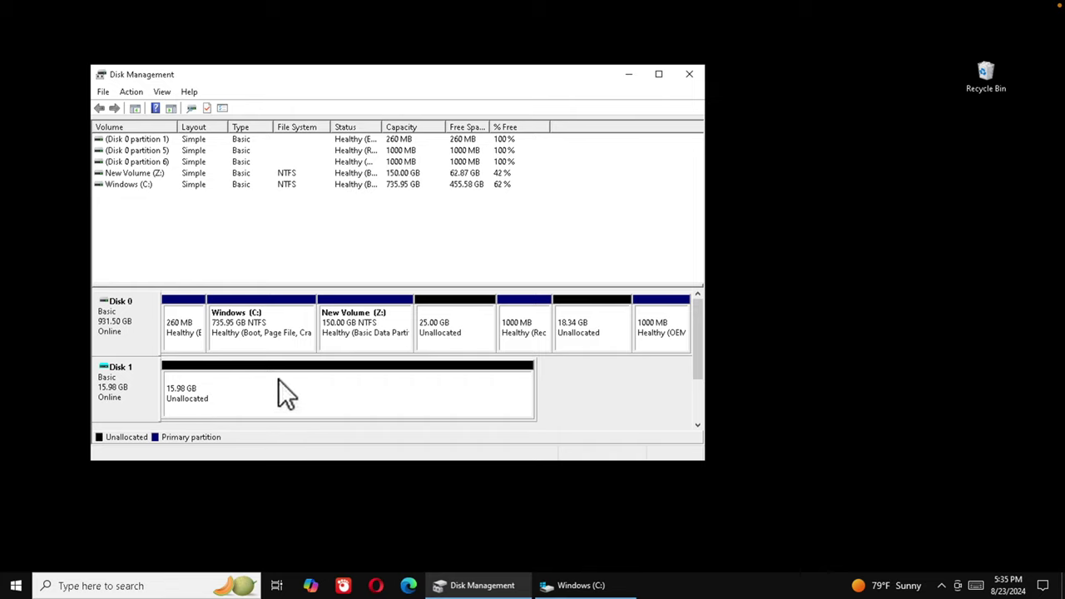
Step: Set up a new simple volume on Disk 1's unallocated space, using the maximum size of 16366 MB and drive letter D
right_click(169, 396)
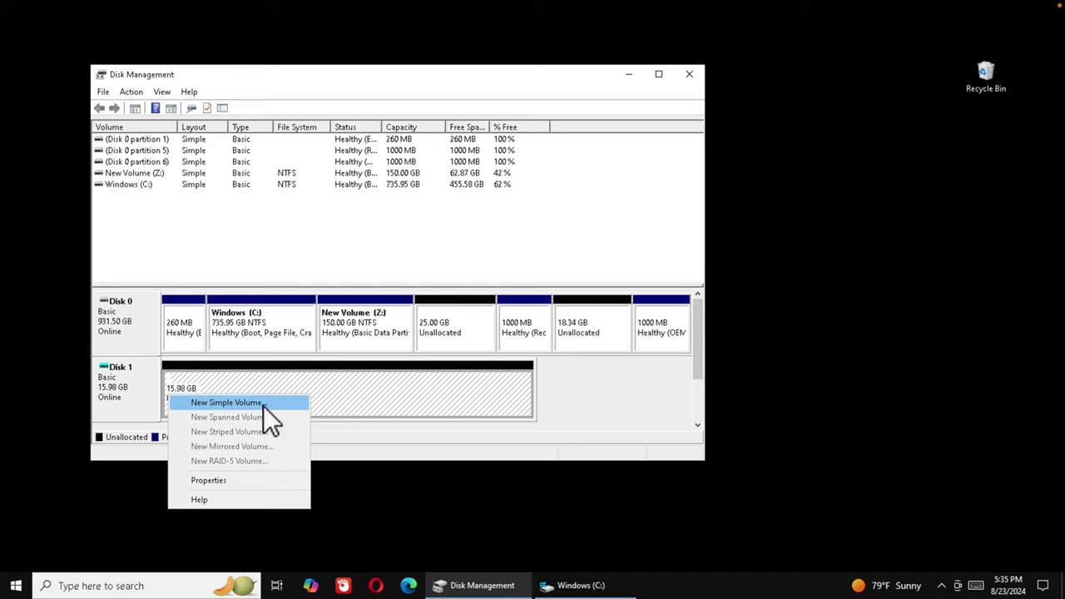
left_click(262, 404)
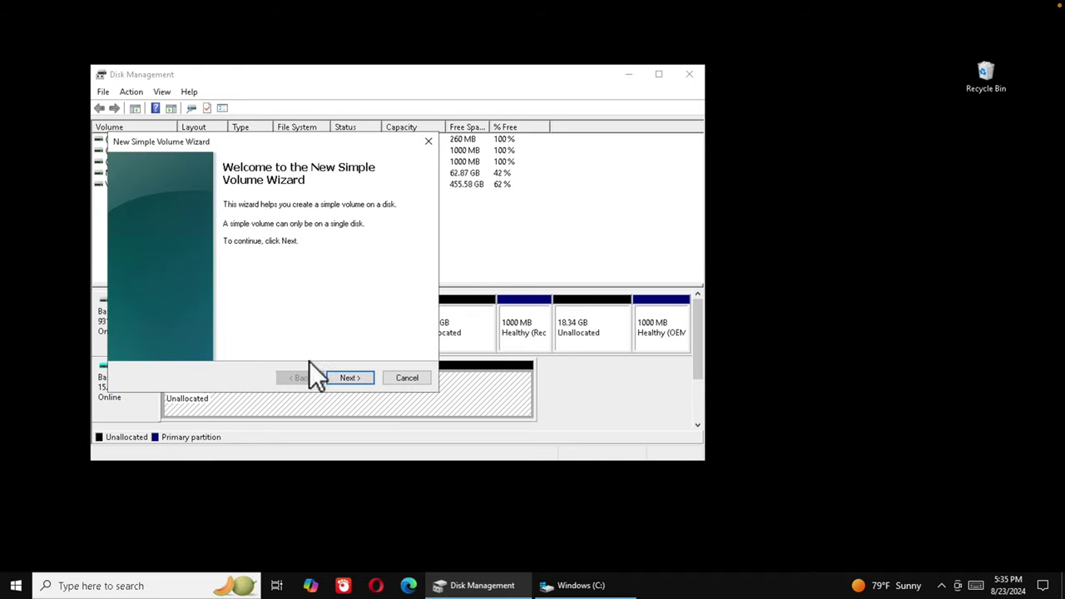
left_click(351, 377)
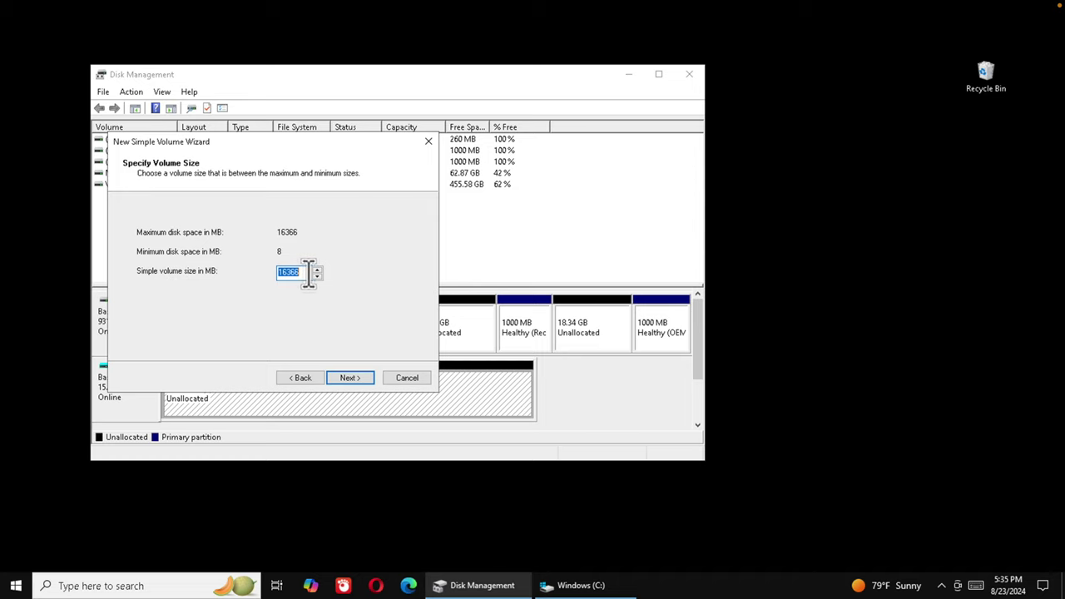
left_click(362, 378)
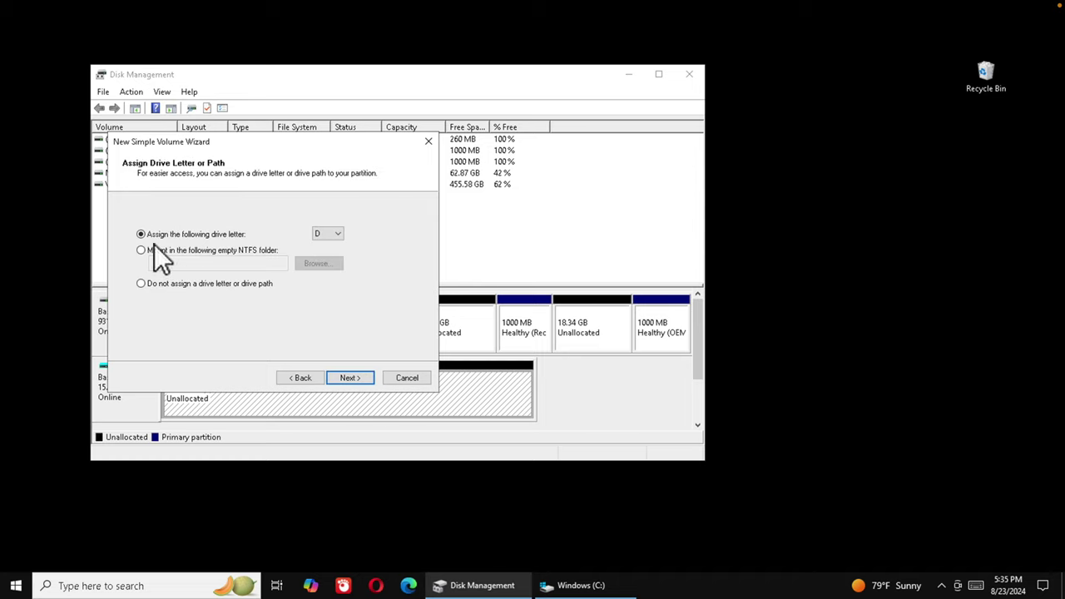
left_click(335, 234)
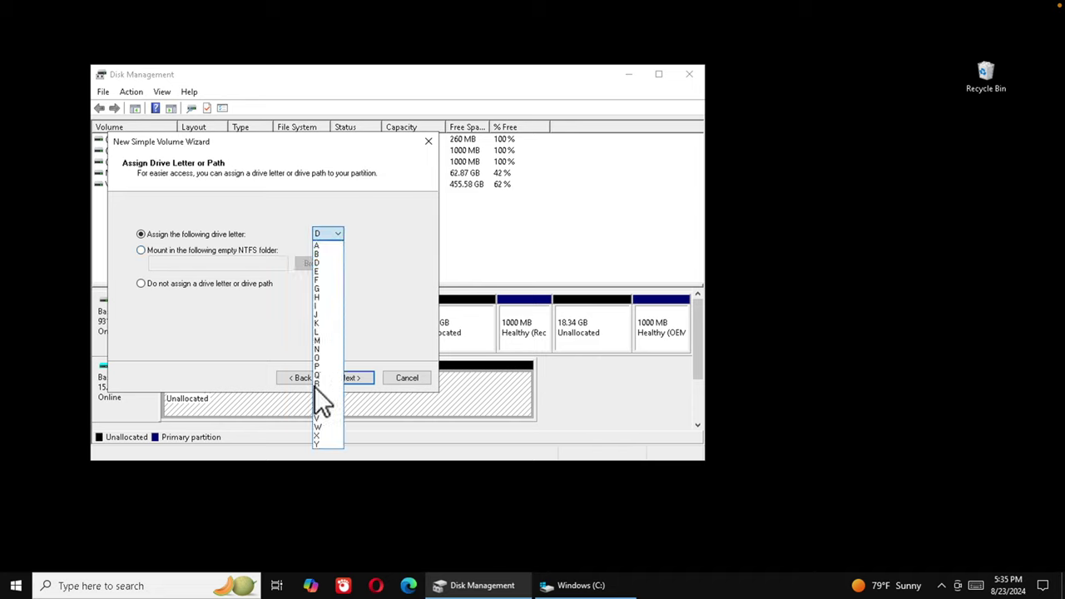
left_click(323, 264)
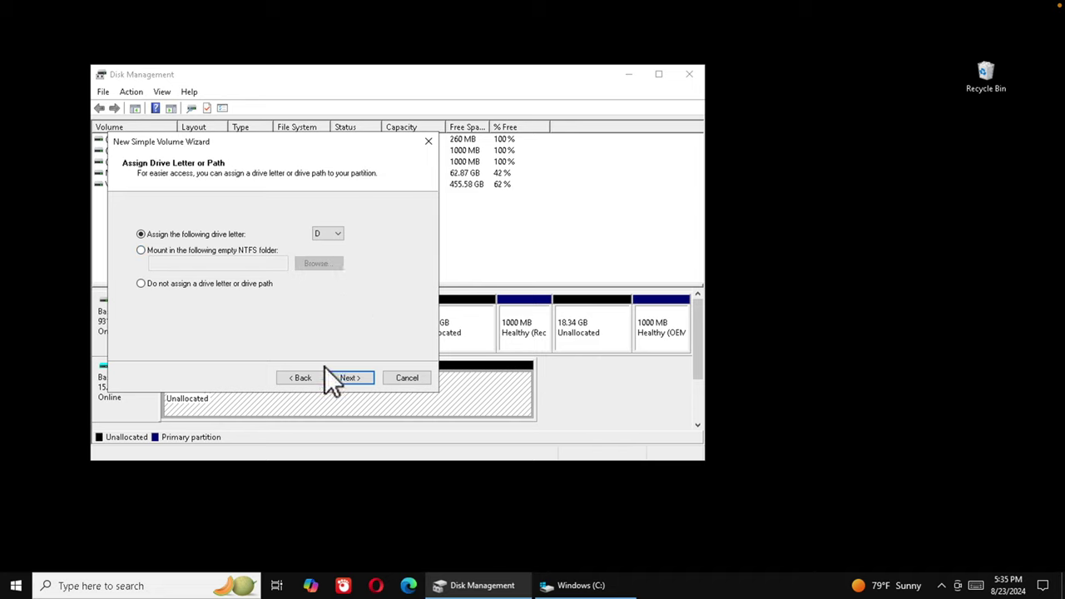
left_click(349, 379)
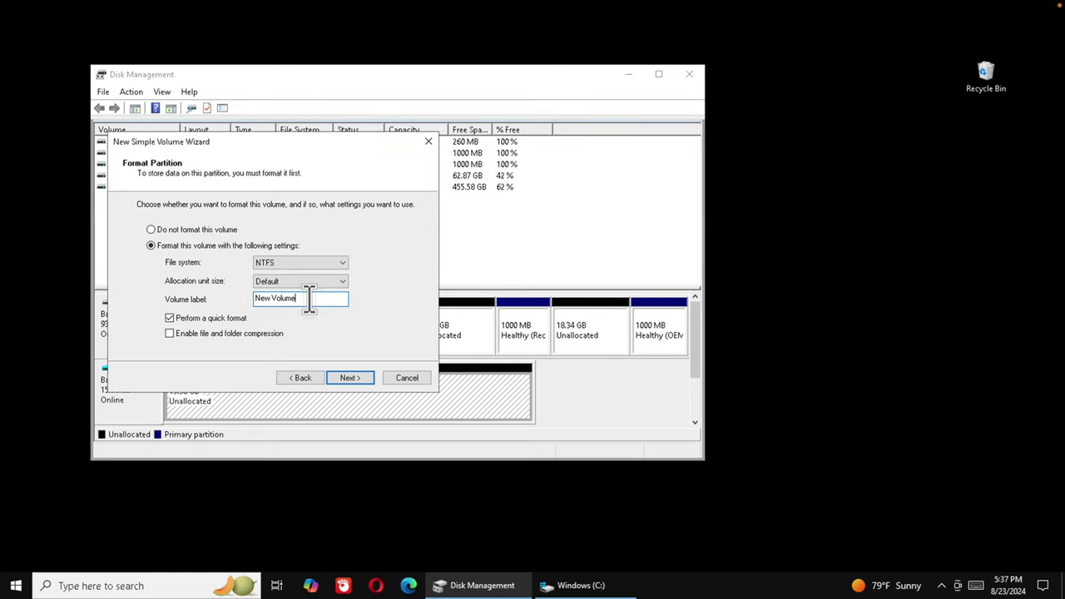
Step: Label the volume VUSB, keep NTFS with a quick format, and finish creating it
left_click_drag(310, 297, 257, 298)
key("BackSpace")
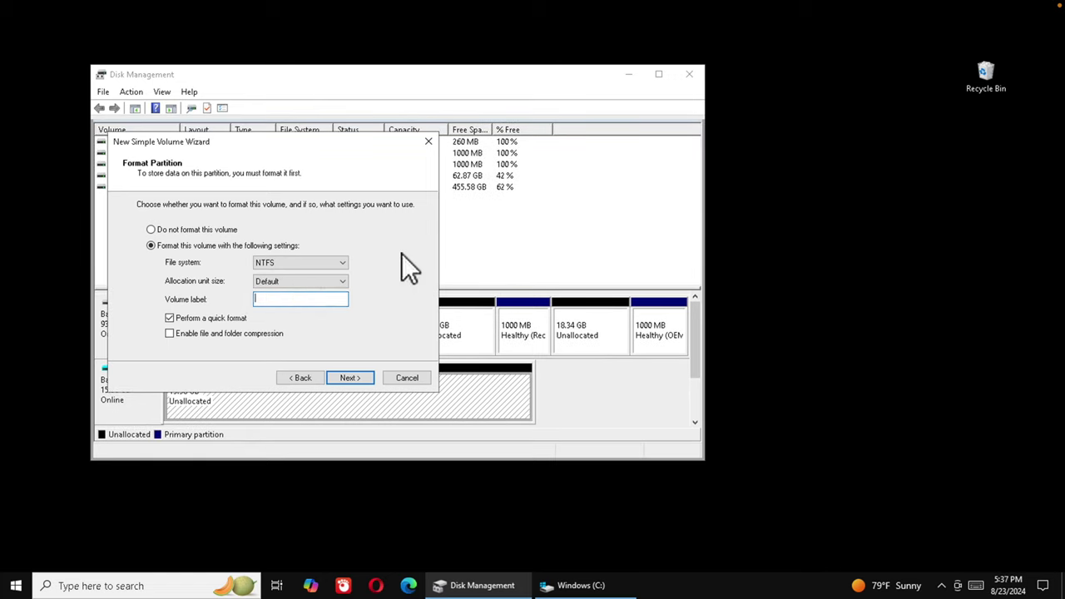
type("VUSB")
left_click(350, 377)
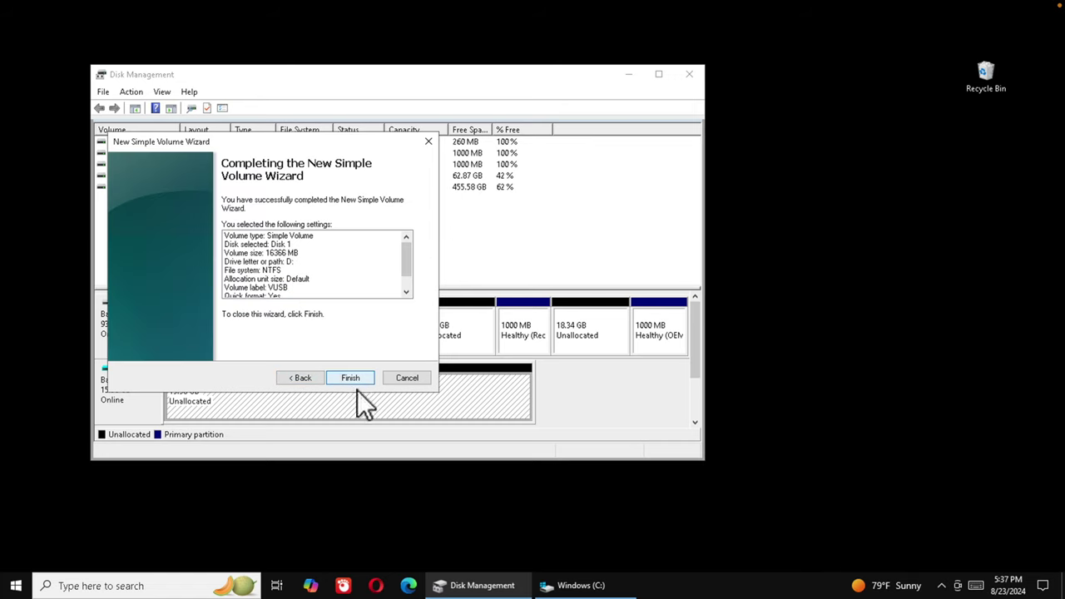
left_click(356, 379)
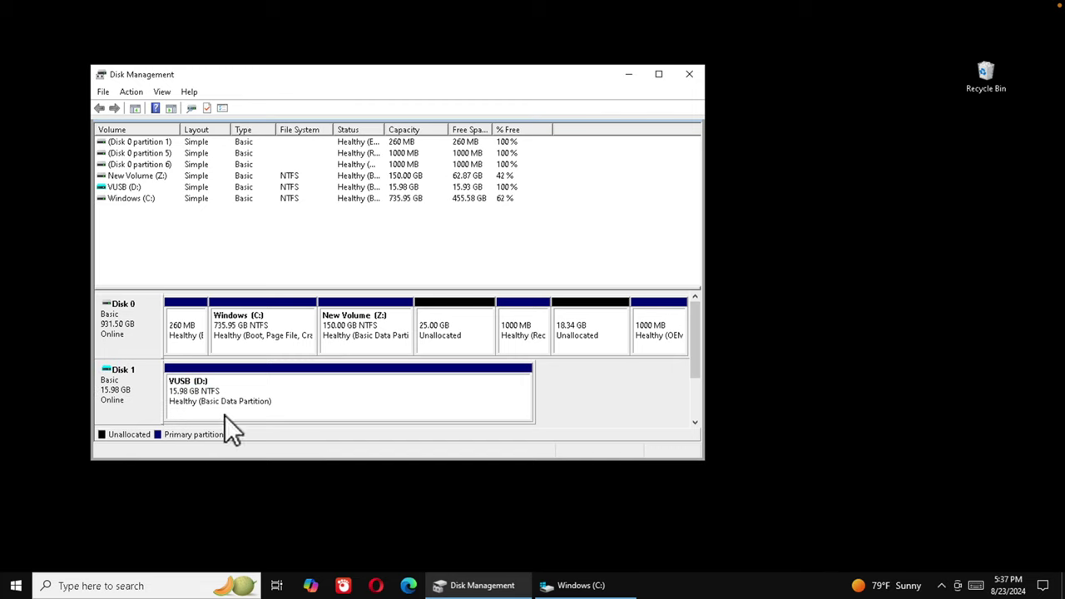
left_click(281, 402)
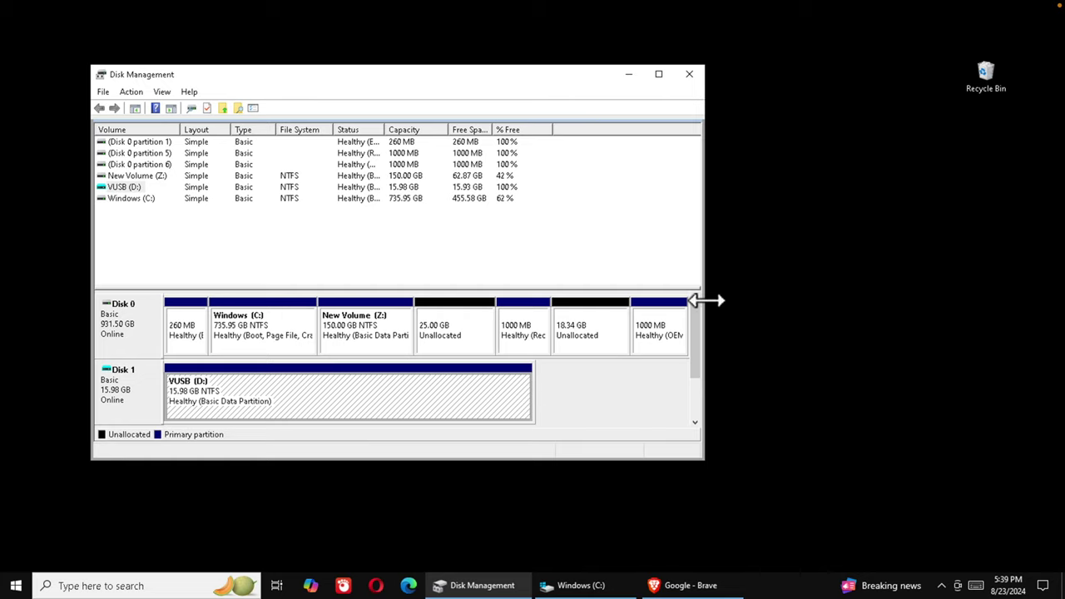
Step: Switch to Brave, search Google for rufus, and go to the download section of the official Rufus website
left_click(706, 587)
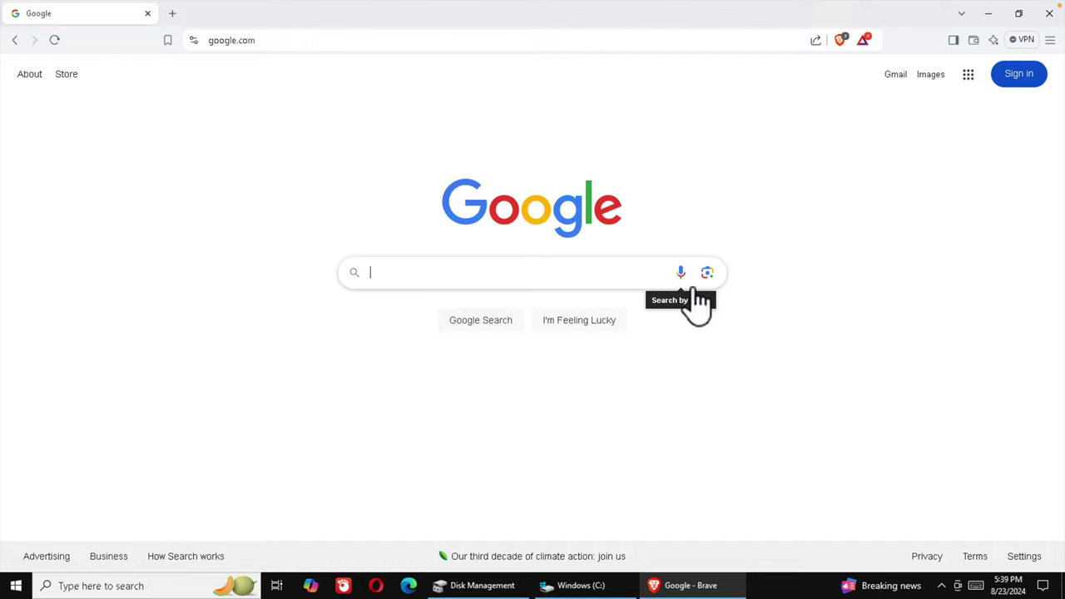
type("rufus")
key("Return")
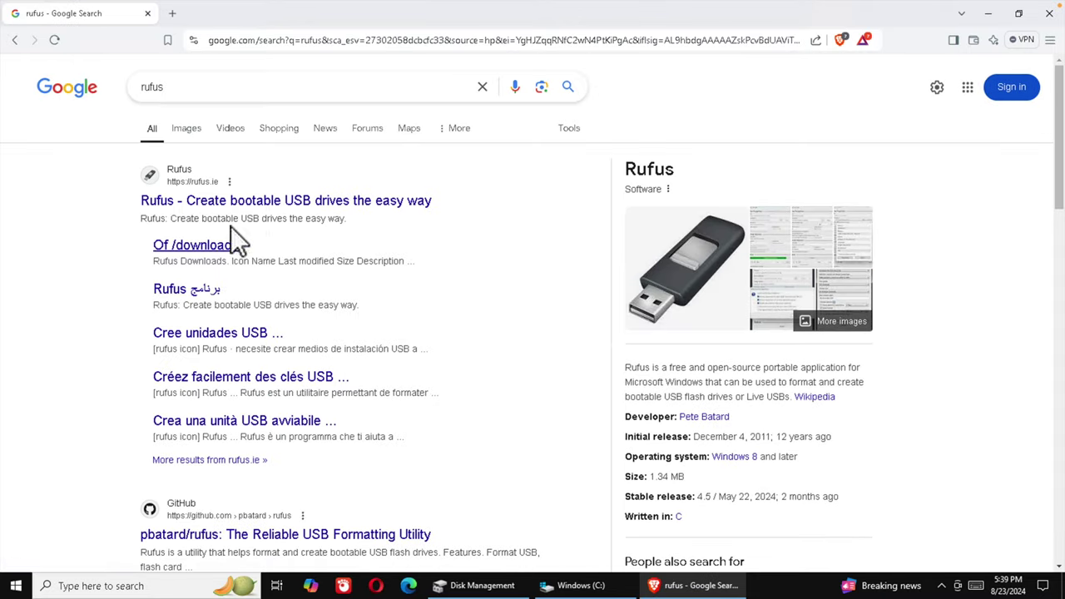
left_click(221, 203)
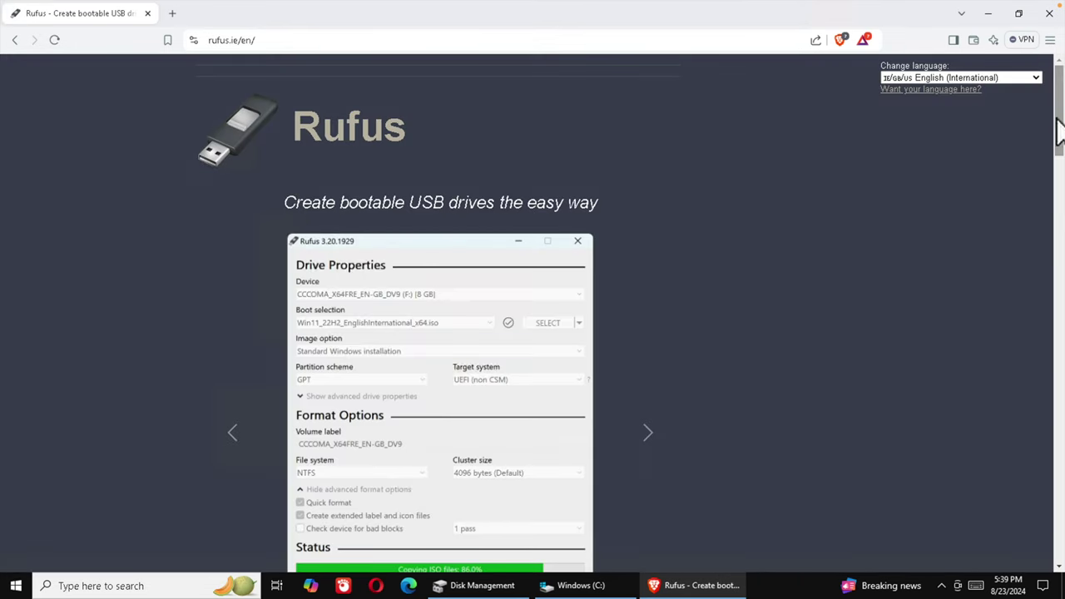
left_click_drag(1059, 129, 1061, 241)
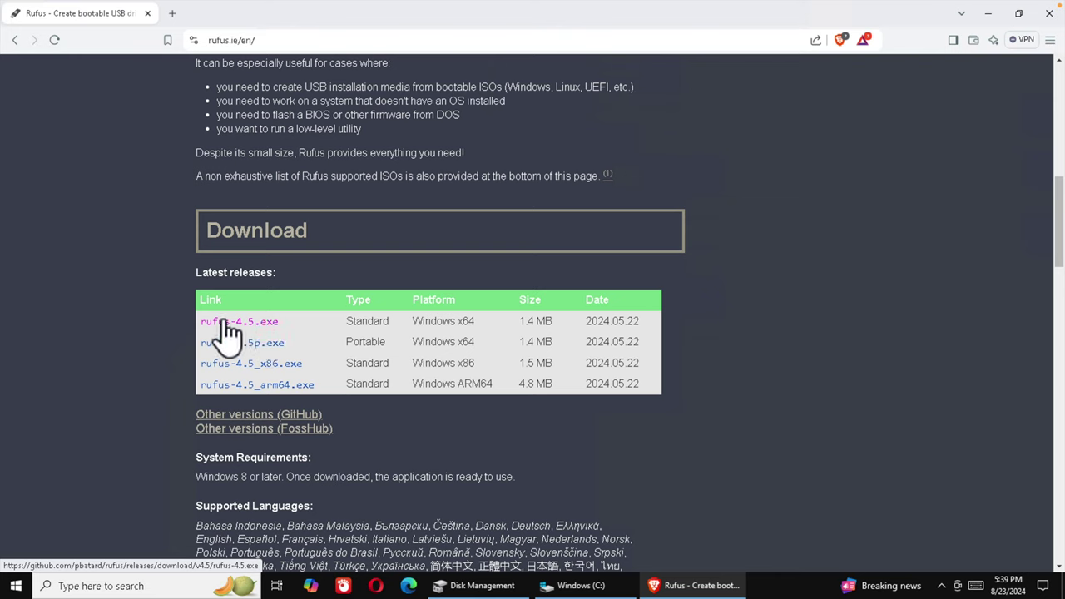
Step: Search Google for windows 11 in a new tab and open Microsoft's Download Windows 11 page
left_click(173, 13)
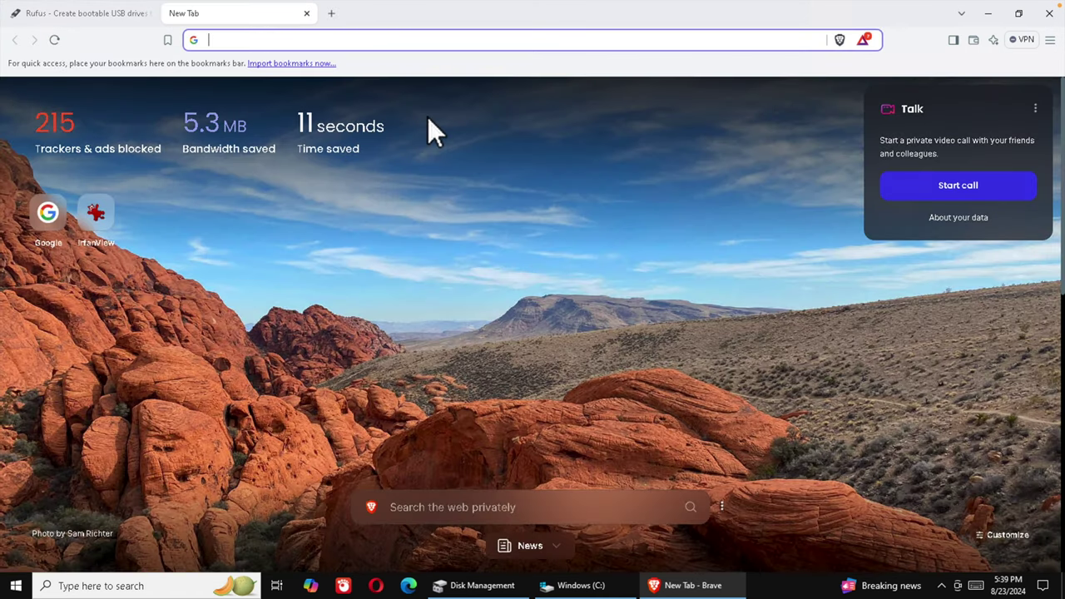
type("win")
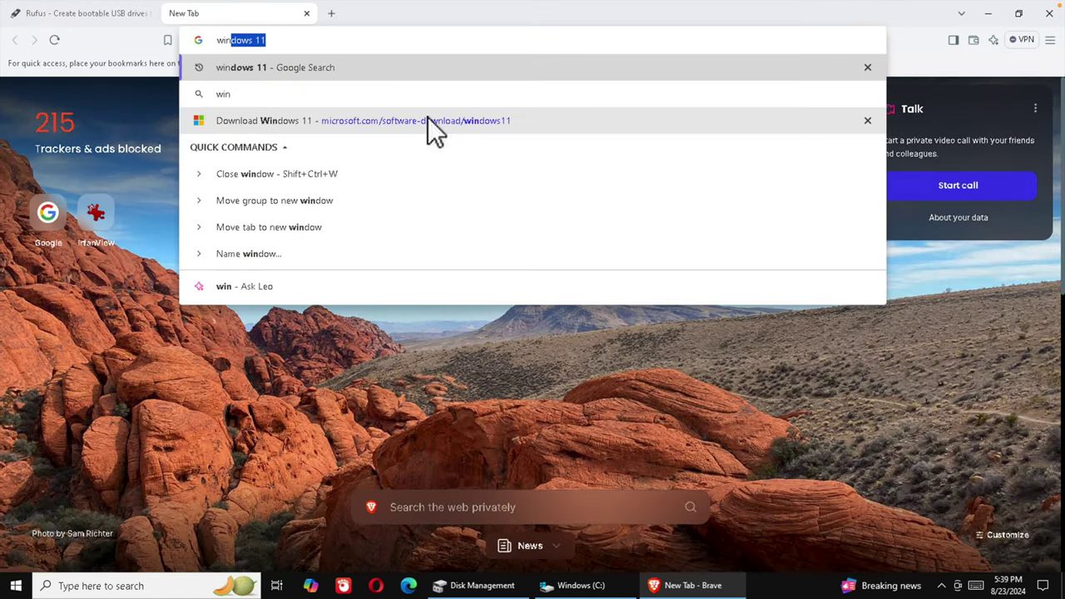
key("Return")
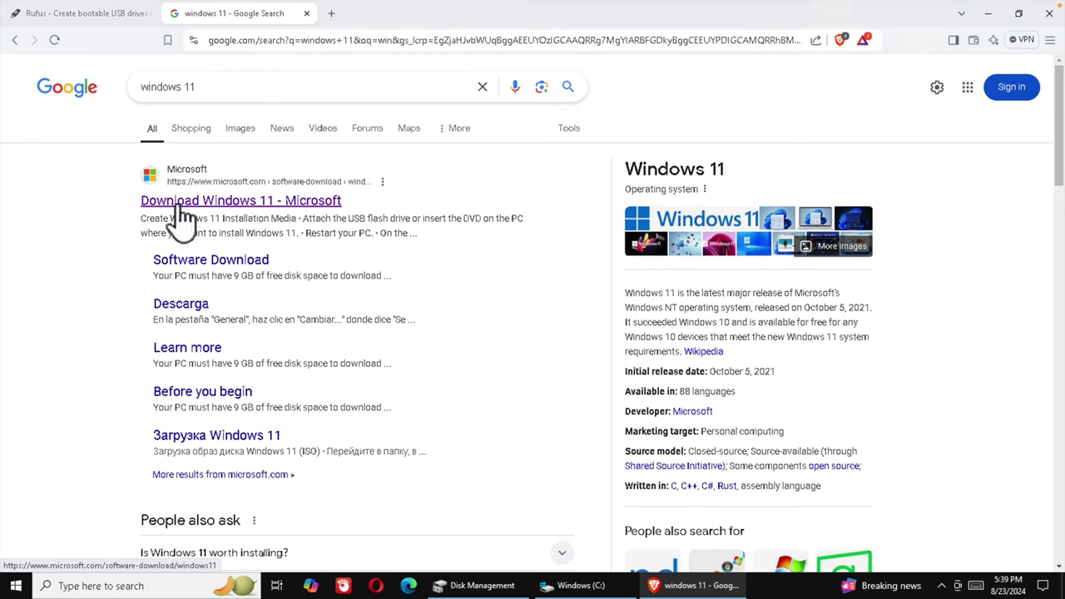
left_click(333, 206)
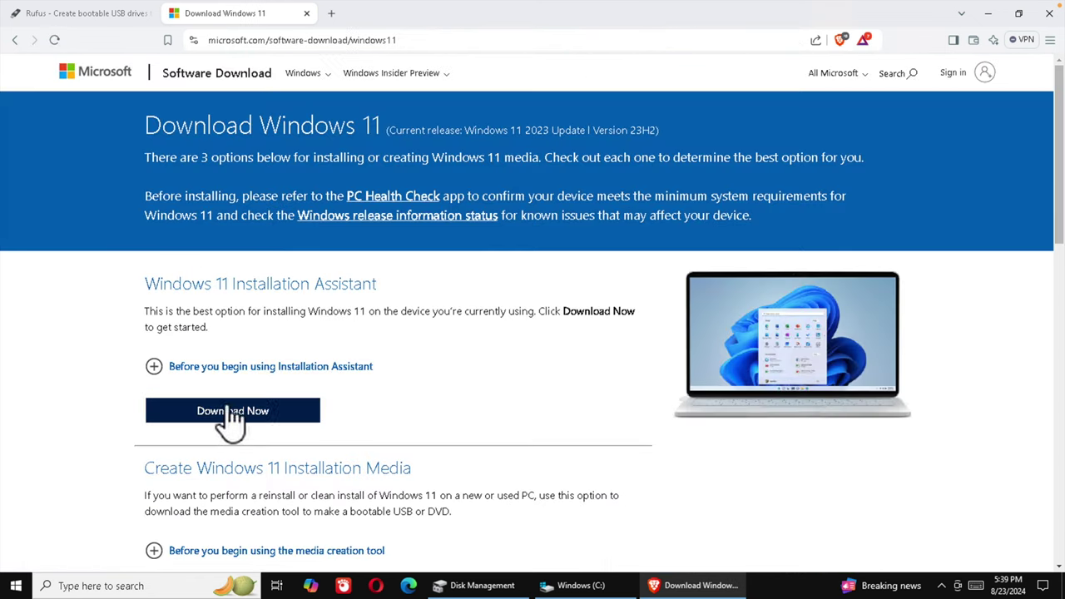
Step: Choose Windows 11 (multi-edition ISO for x64 devices) in the disk image section and request its download
left_click_drag(1051, 164, 1039, 290)
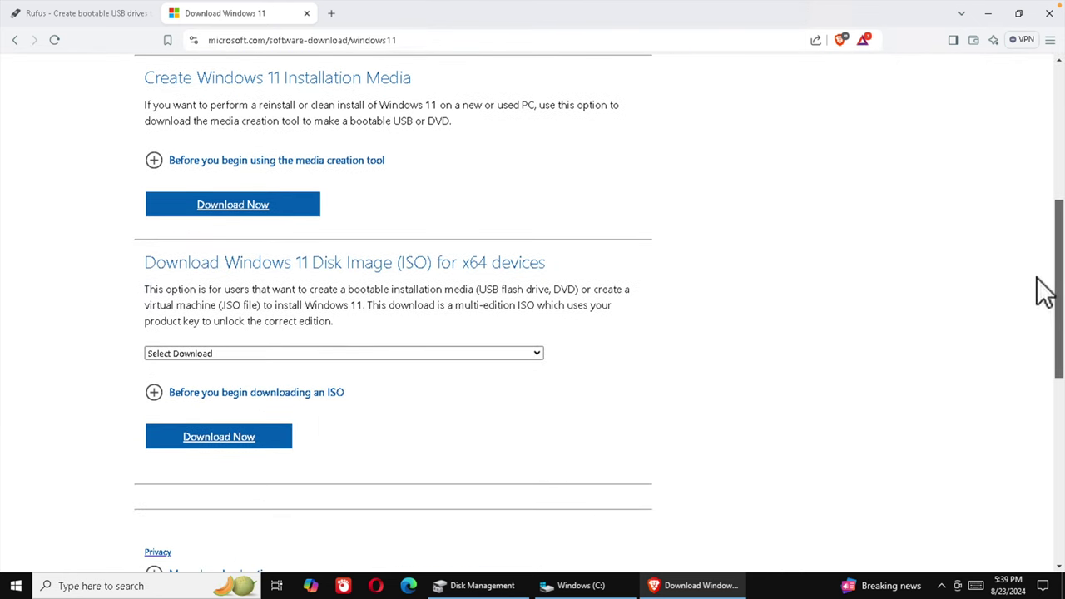
left_click(407, 352)
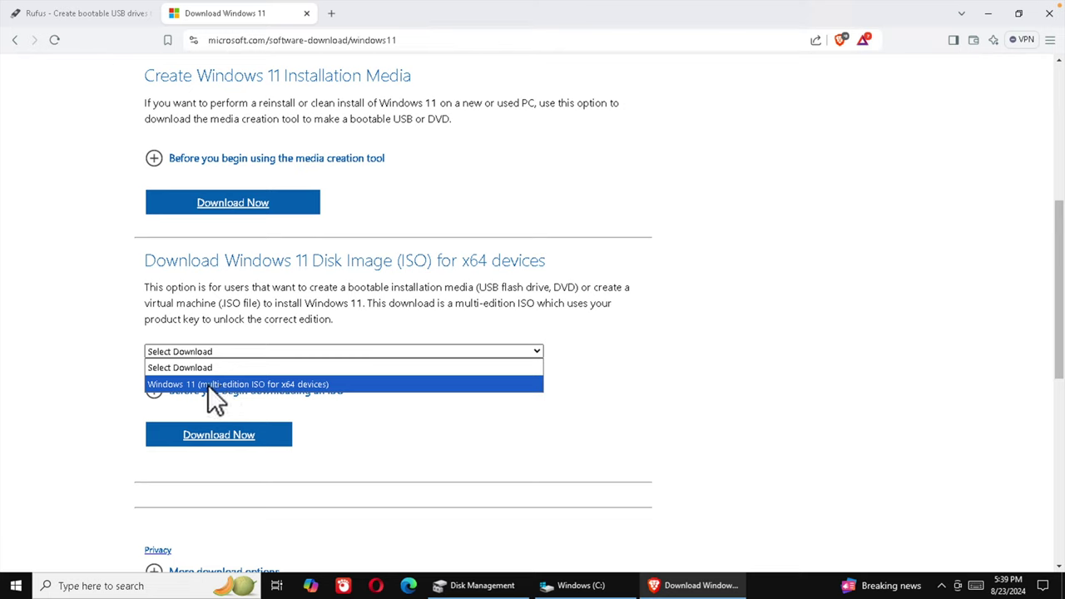
left_click(258, 384)
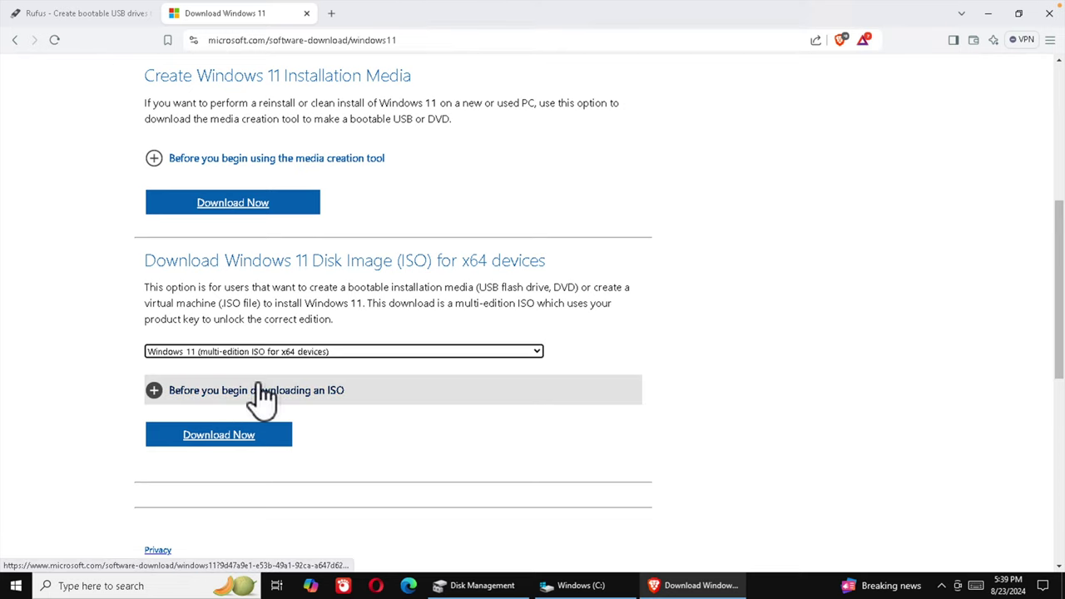
left_click(233, 440)
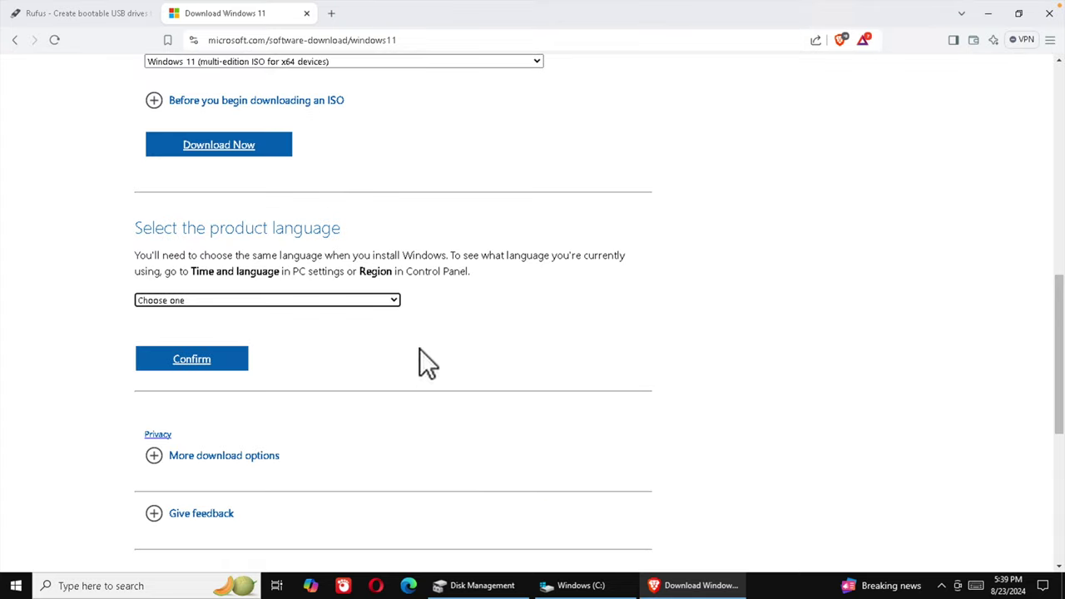
Step: Select English (United States) as the product language for the Windows 11 ISO and confirm it
left_click(302, 298)
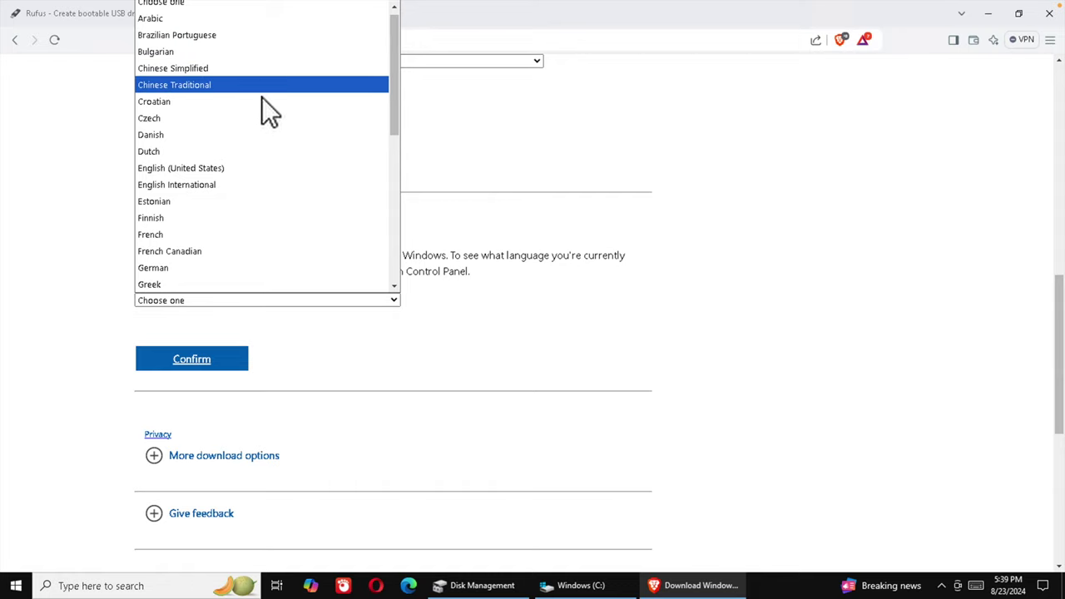
scroll(263, 75, "up", 1)
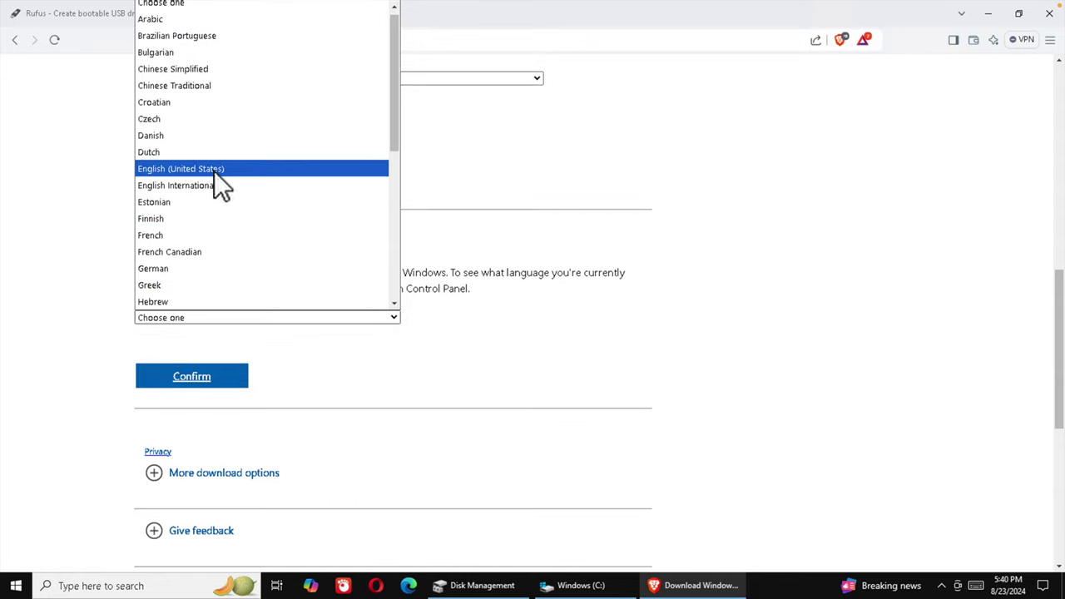
left_click(191, 175)
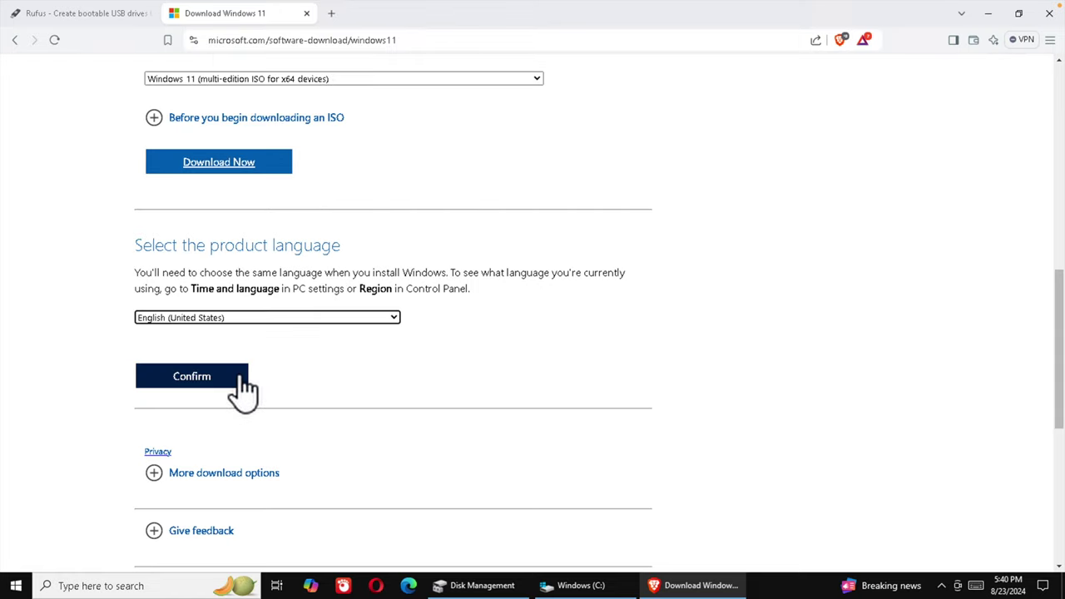
left_click(192, 388)
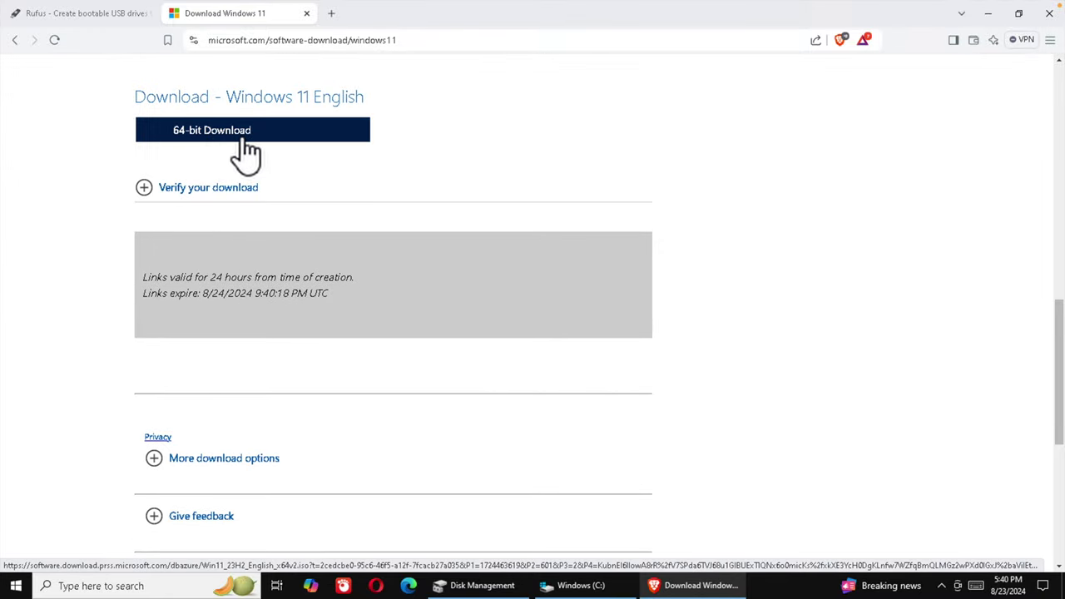
Step: Switch to File Explorer, go to the Downloads folder and check the Rufus program and Windows 11 ISO files
left_click(989, 17)
left_click(594, 585)
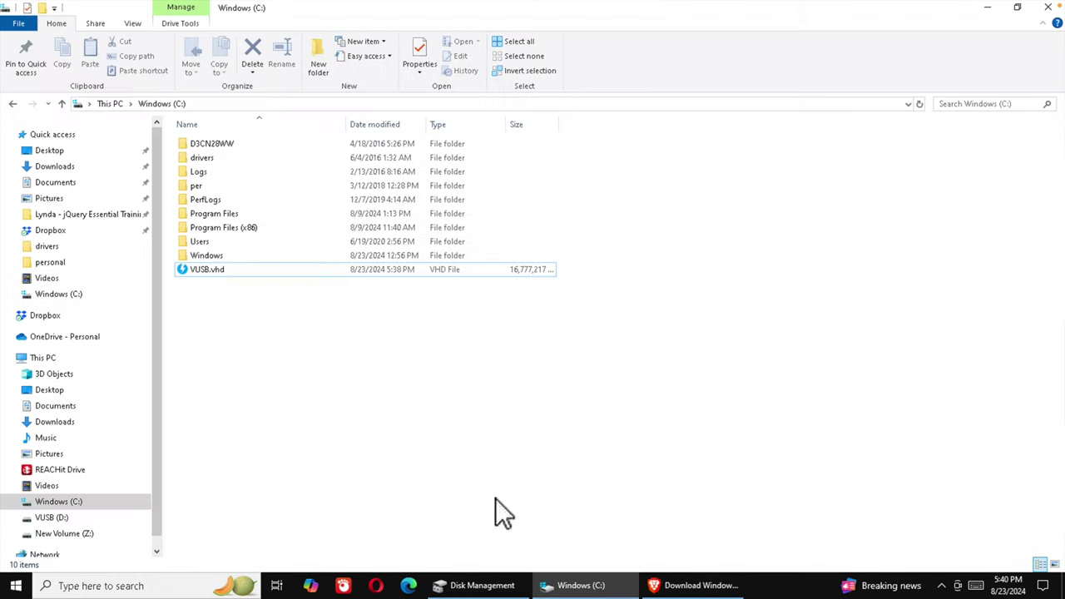
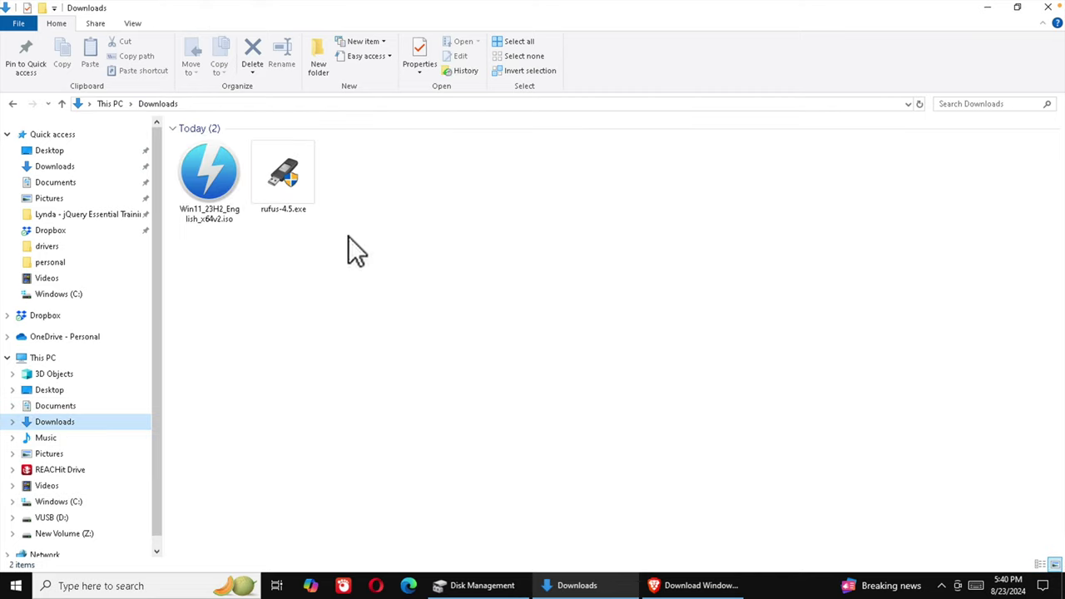
left_click(170, 205)
left_click(291, 176)
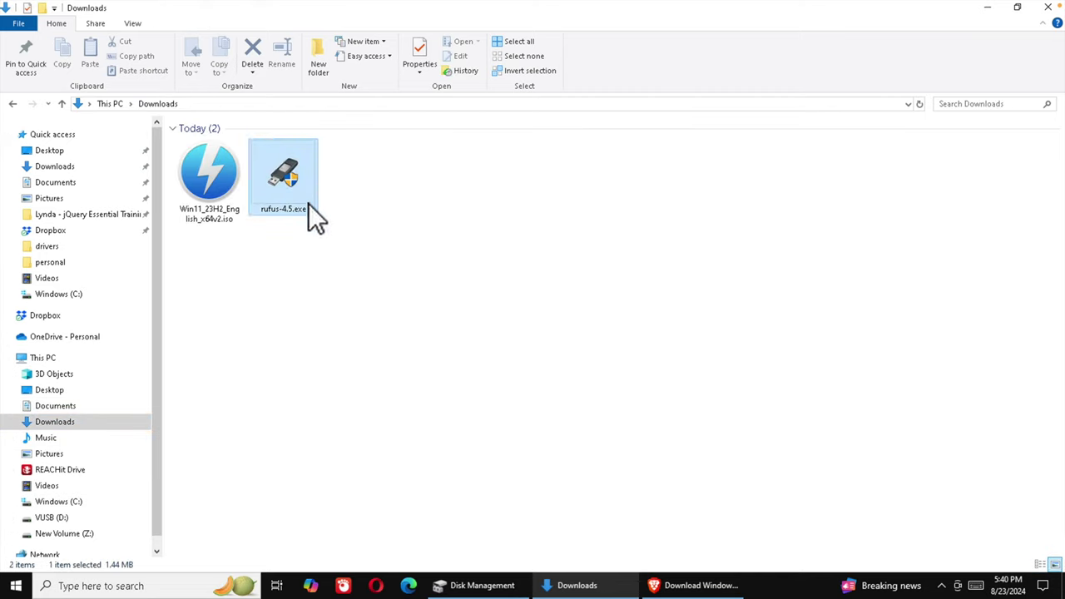
left_click(214, 200)
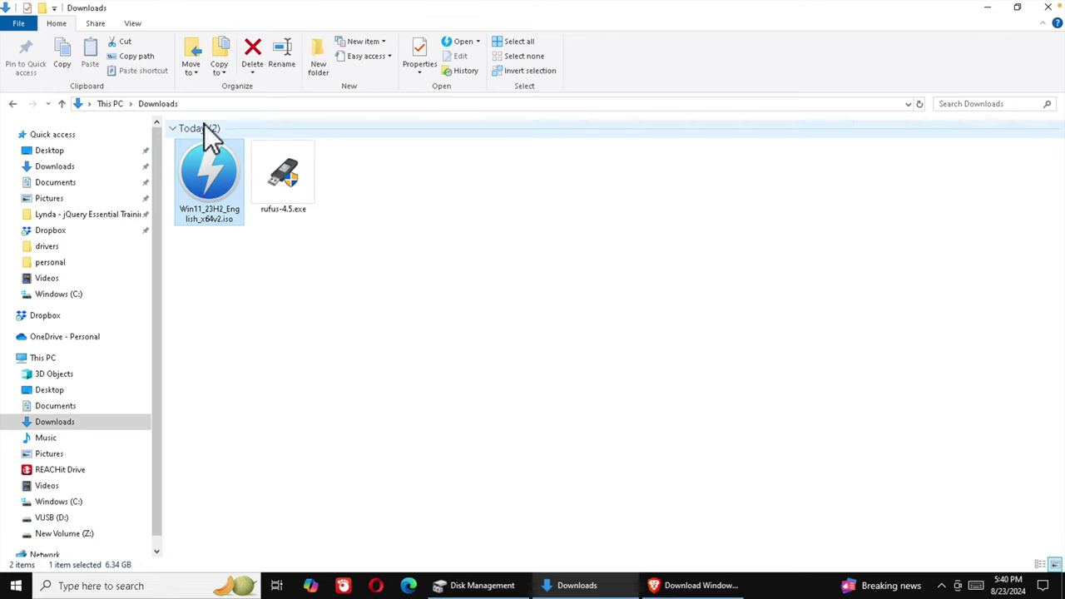
left_click(630, 294)
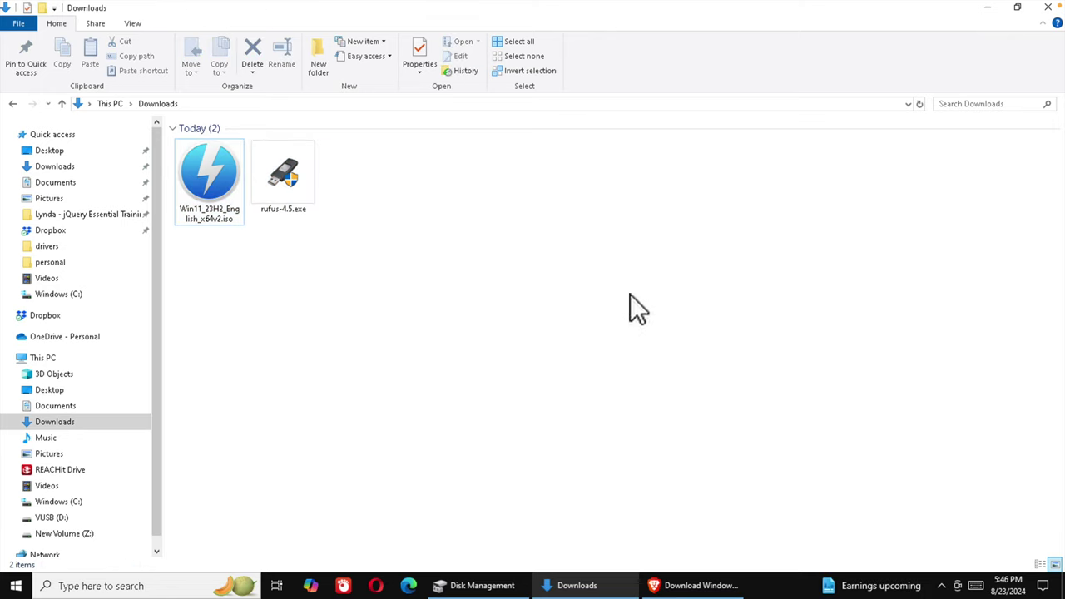
Step: Launch rufus-4.5.exe from the Downloads folder and allow it to make changes to the device
double_click(281, 177)
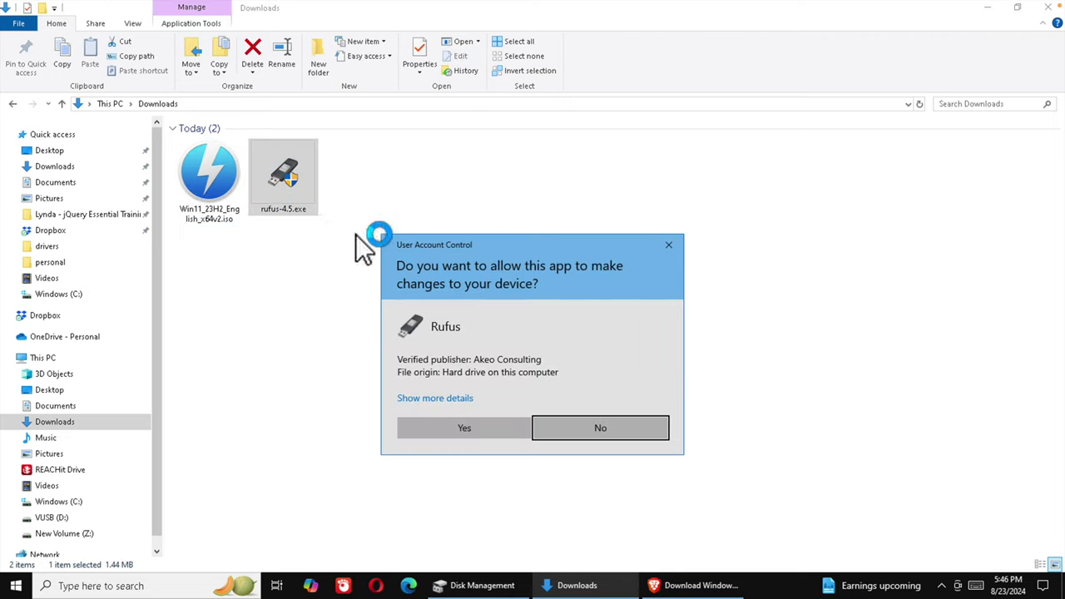
left_click(435, 433)
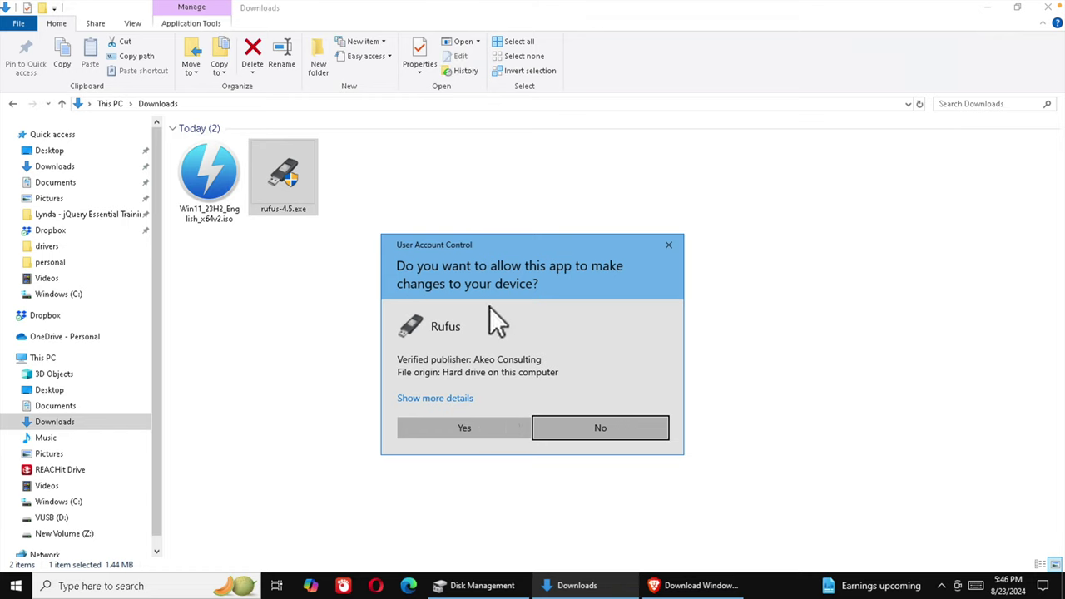
left_click(472, 436)
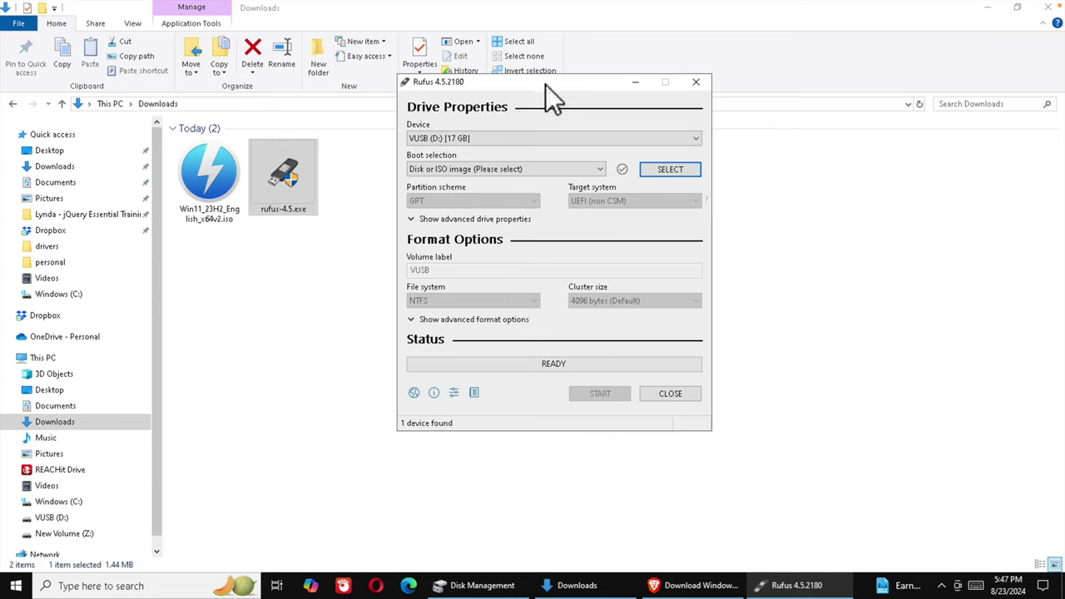
left_click_drag(546, 83, 527, 104)
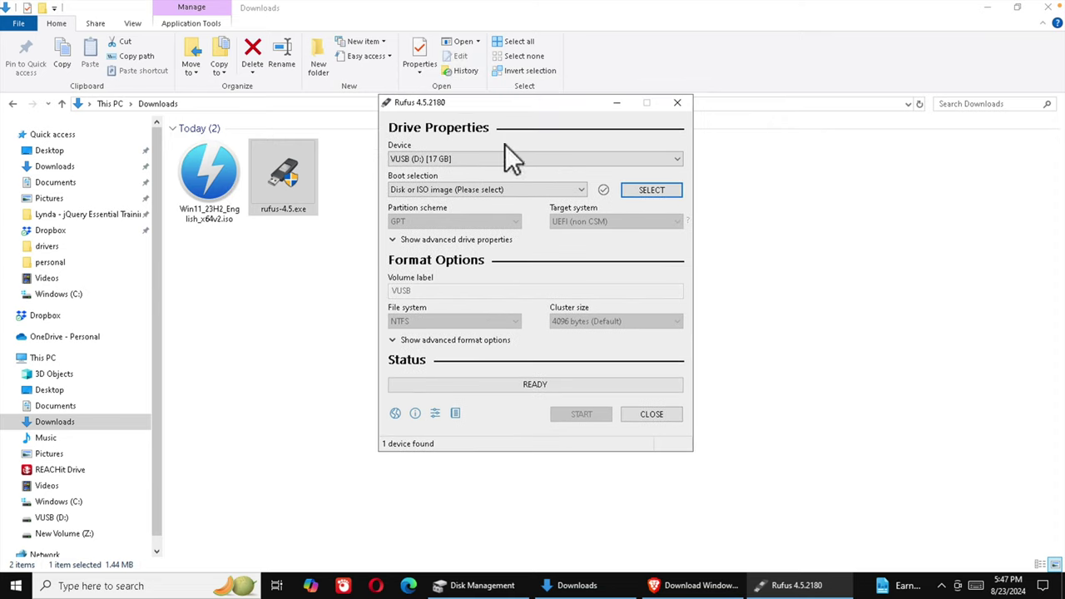
Step: Choose VUSB (D:) [17 GB] as the Rufus target device and compare it with the volume in Disk Management
left_click(674, 162)
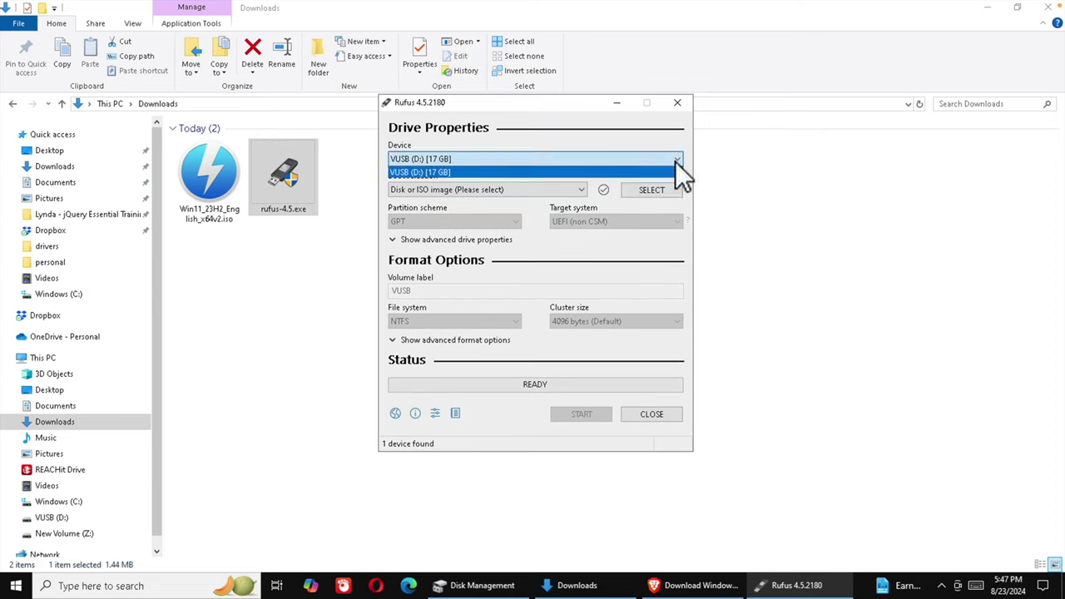
left_click(446, 172)
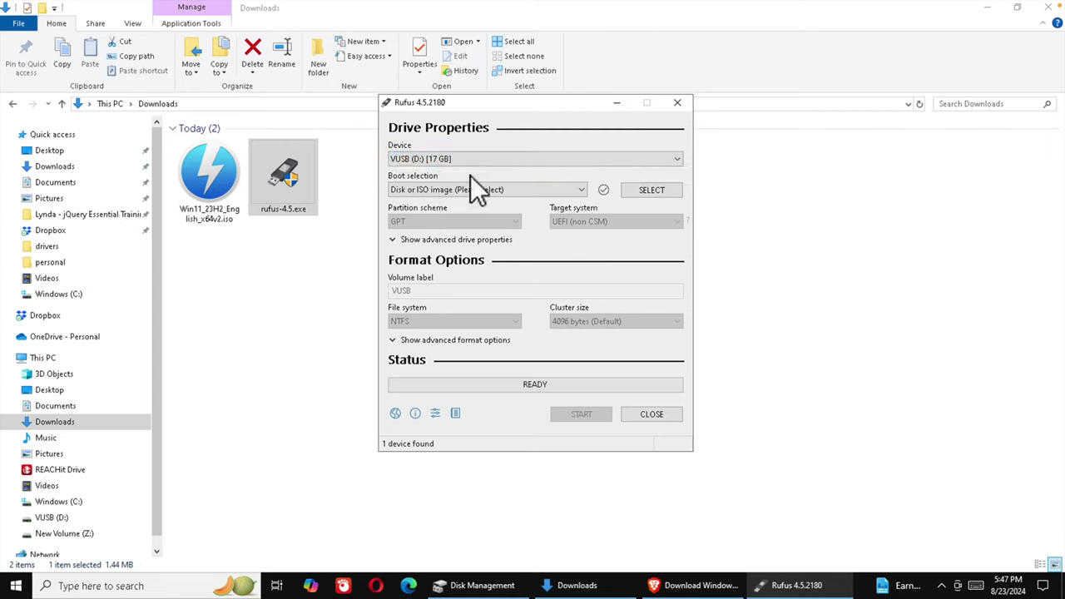
left_click(679, 160)
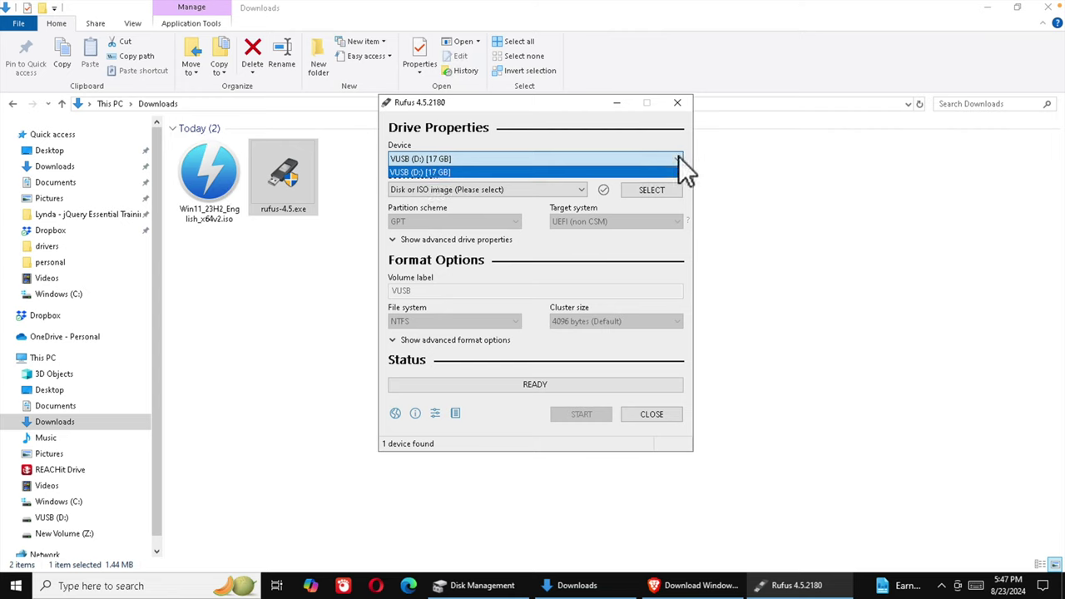
left_click(455, 171)
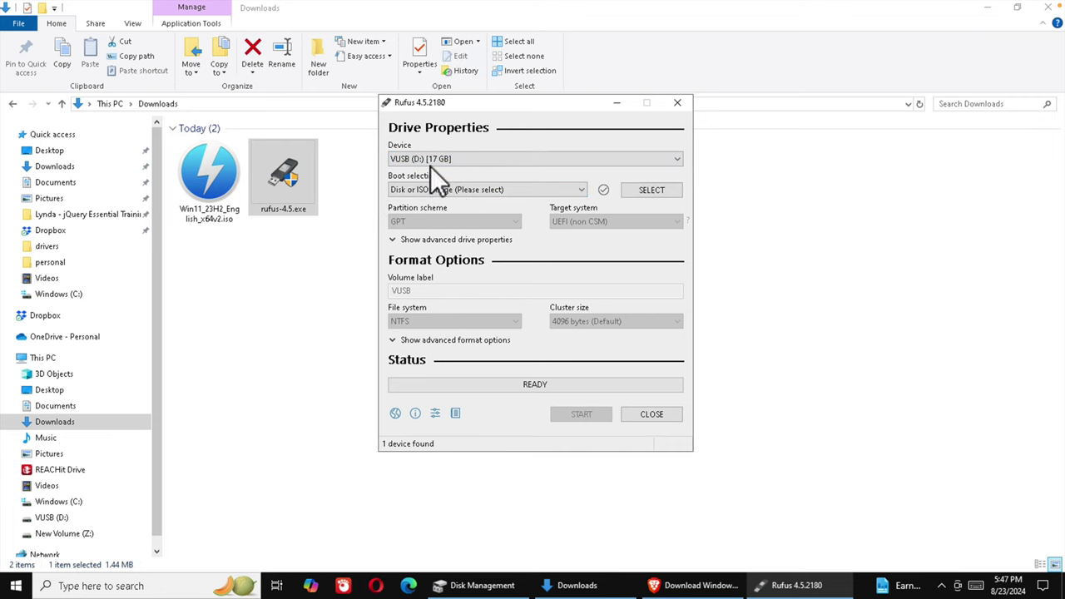
left_click(482, 586)
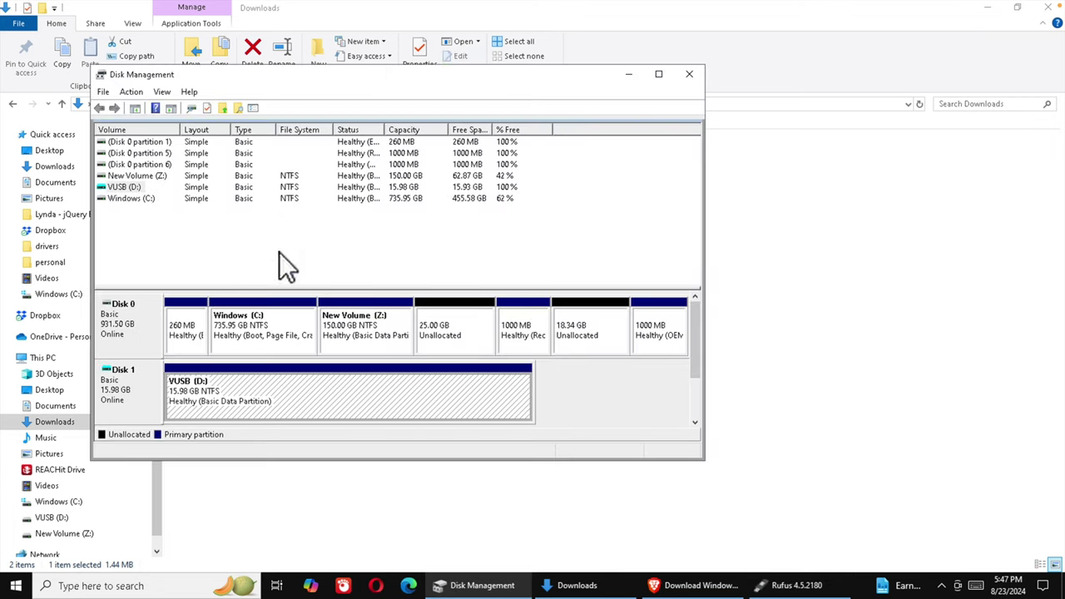
left_click(630, 75)
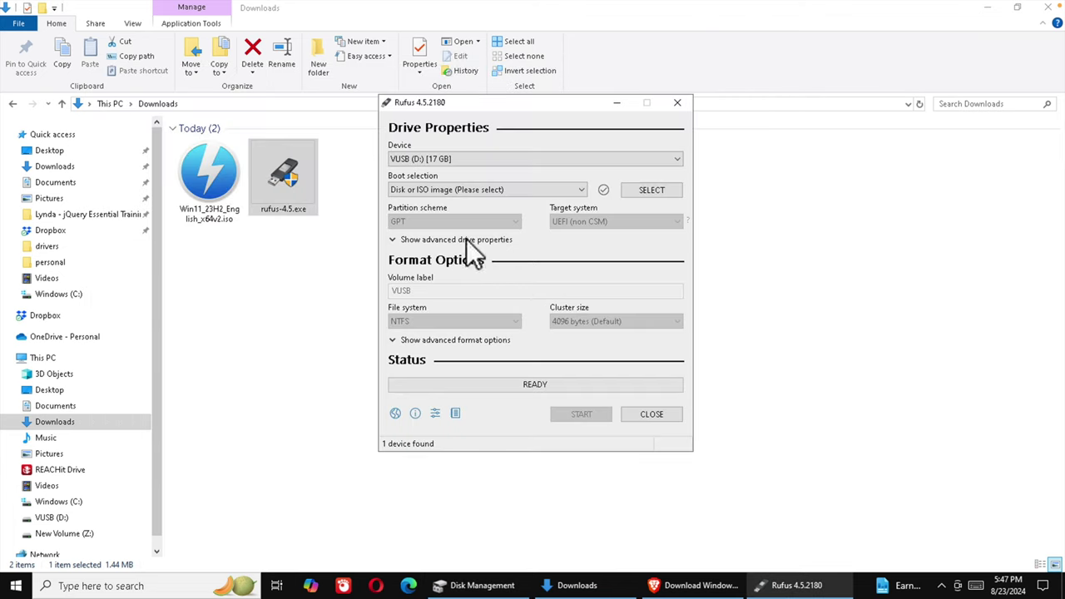
Step: Load Win11_23H2_English_x64v2.iso from Downloads as the boot image and keep Standard Windows installation as the image option
left_click(653, 190)
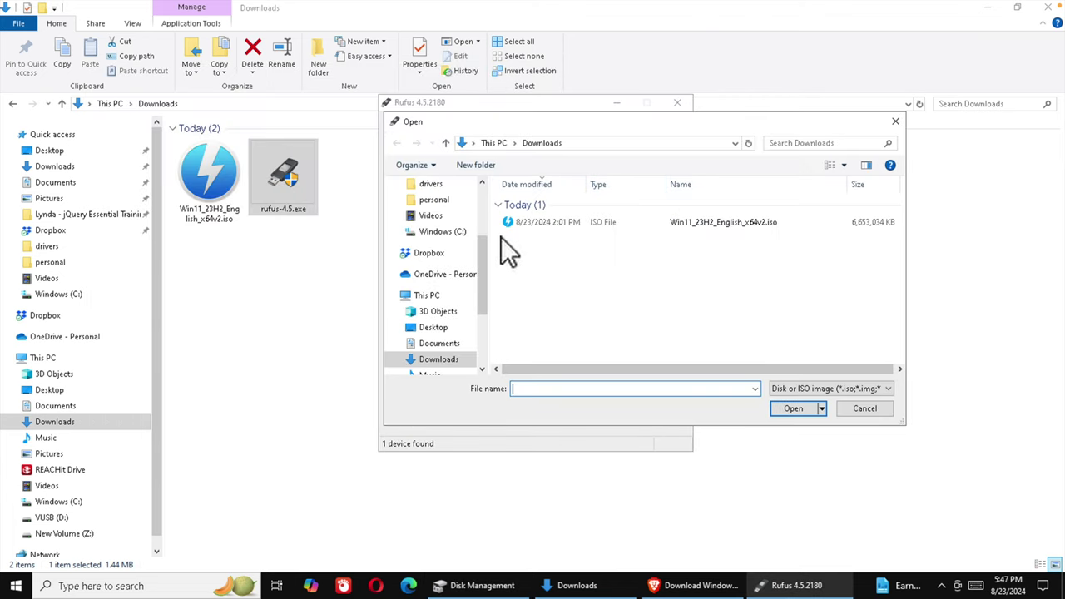
left_click(438, 360)
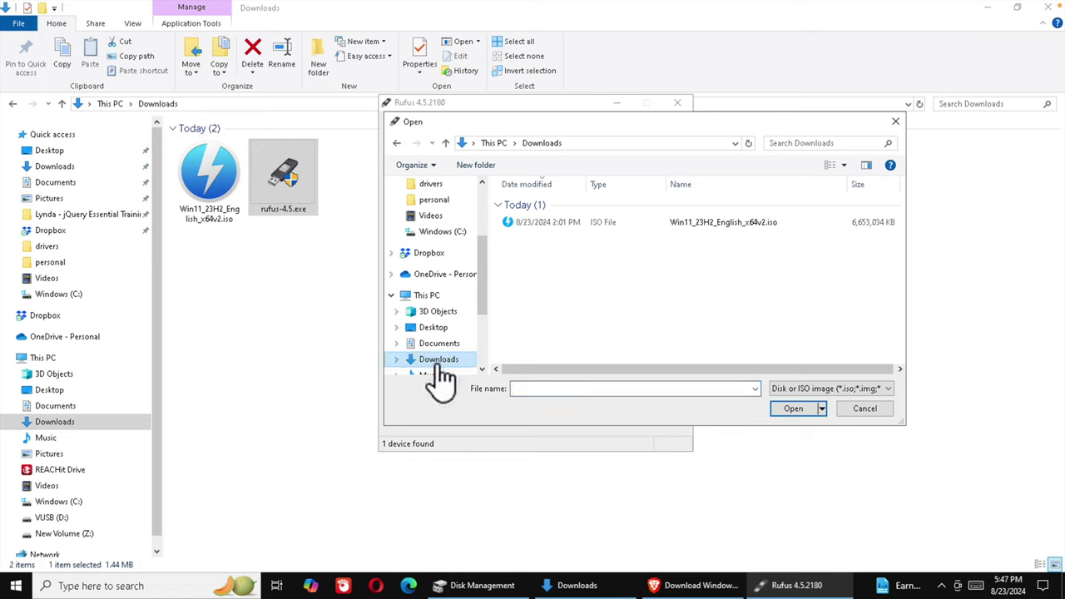
left_click(553, 224)
left_click(795, 409)
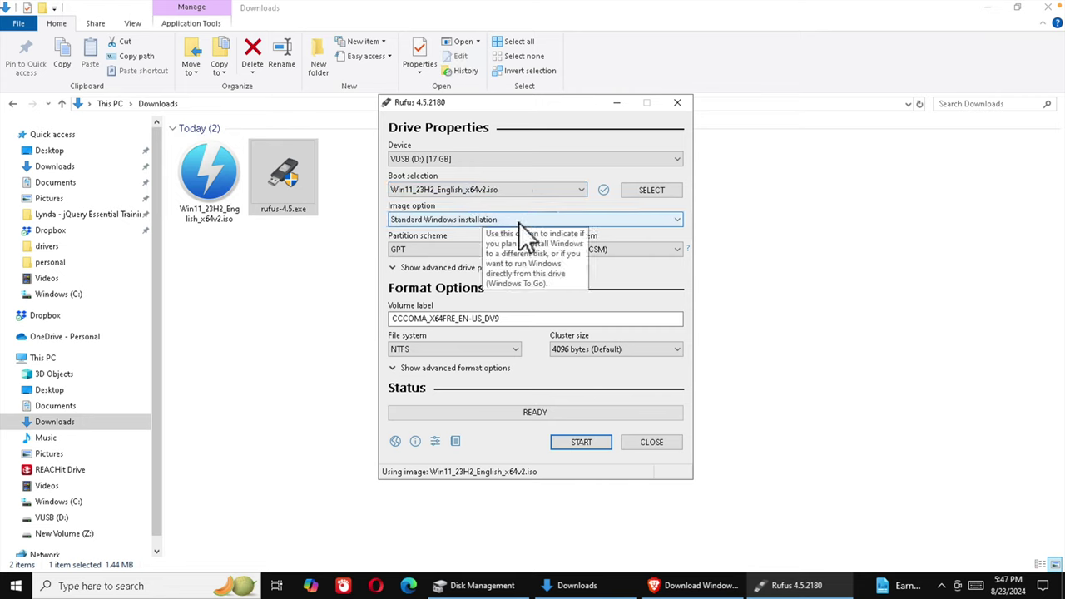
left_click(668, 220)
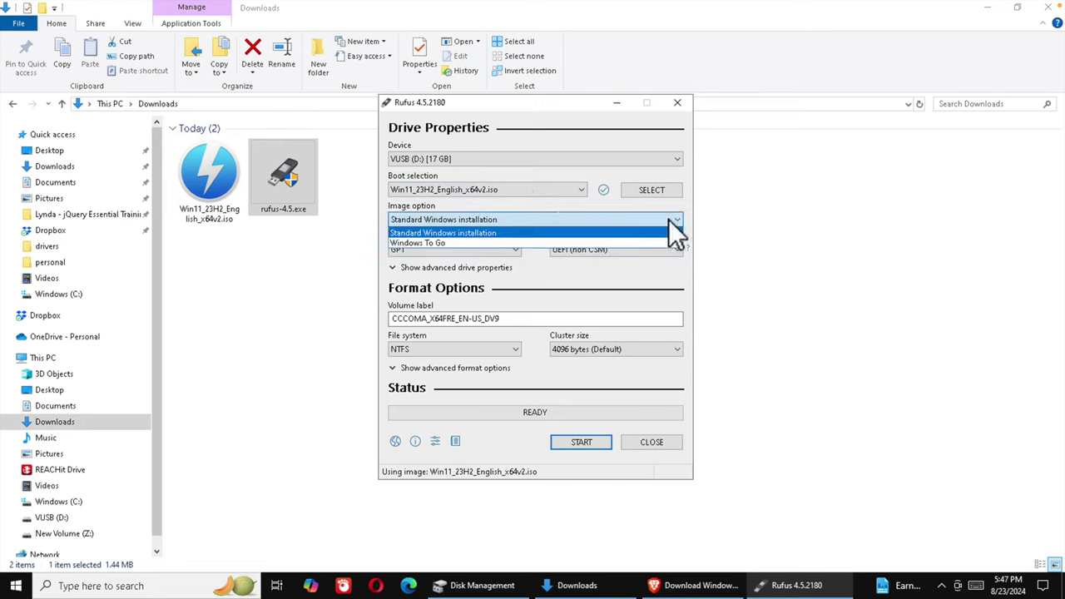
left_click(418, 233)
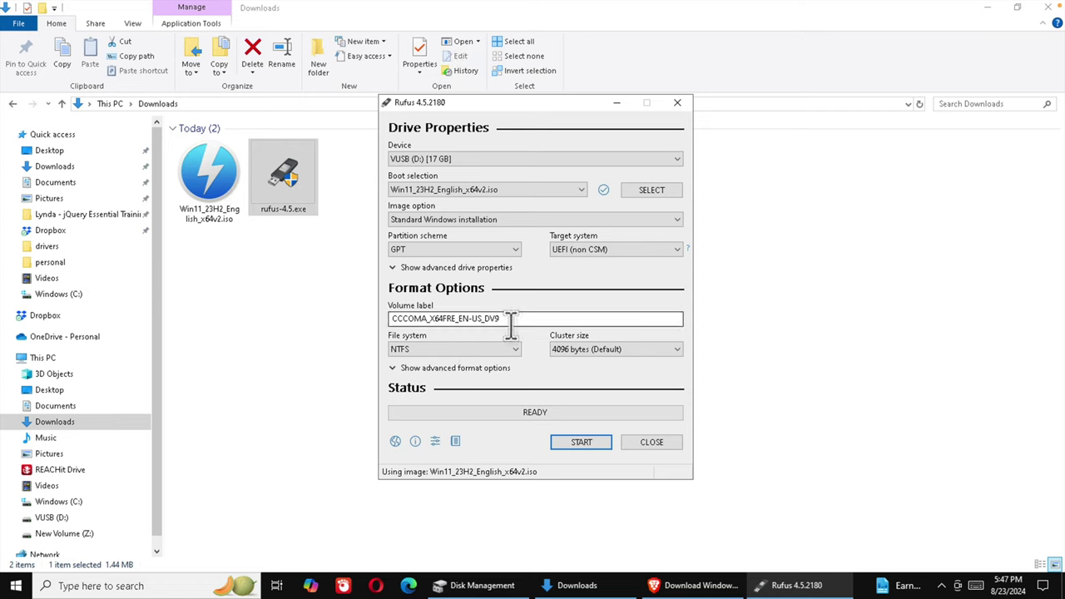
Step: Set the volume label to Win11 and start creating the bootable drive
left_click_drag(497, 319, 349, 312)
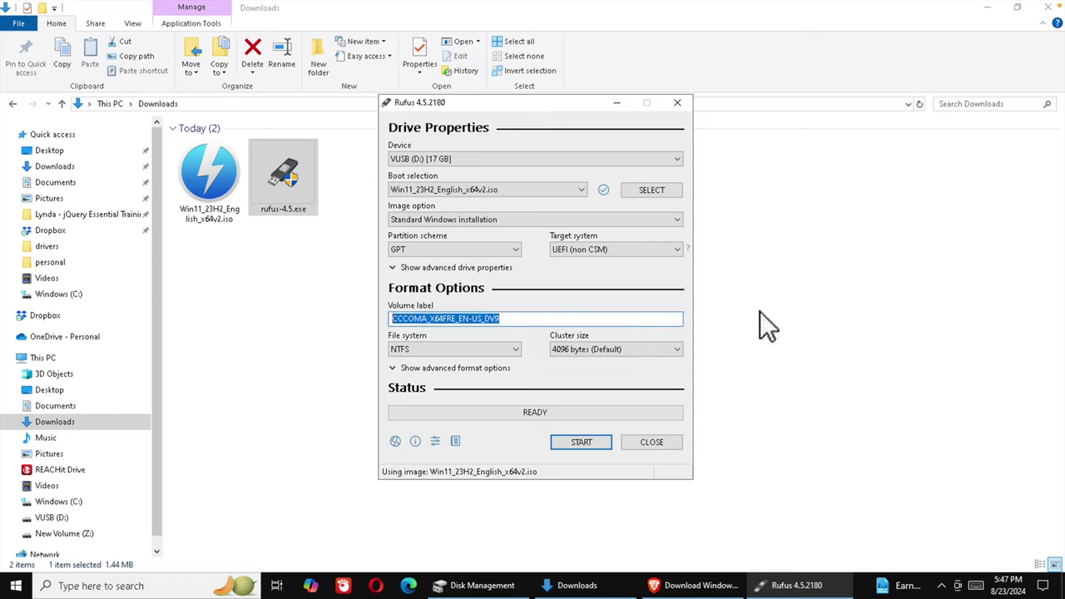
type("Win11")
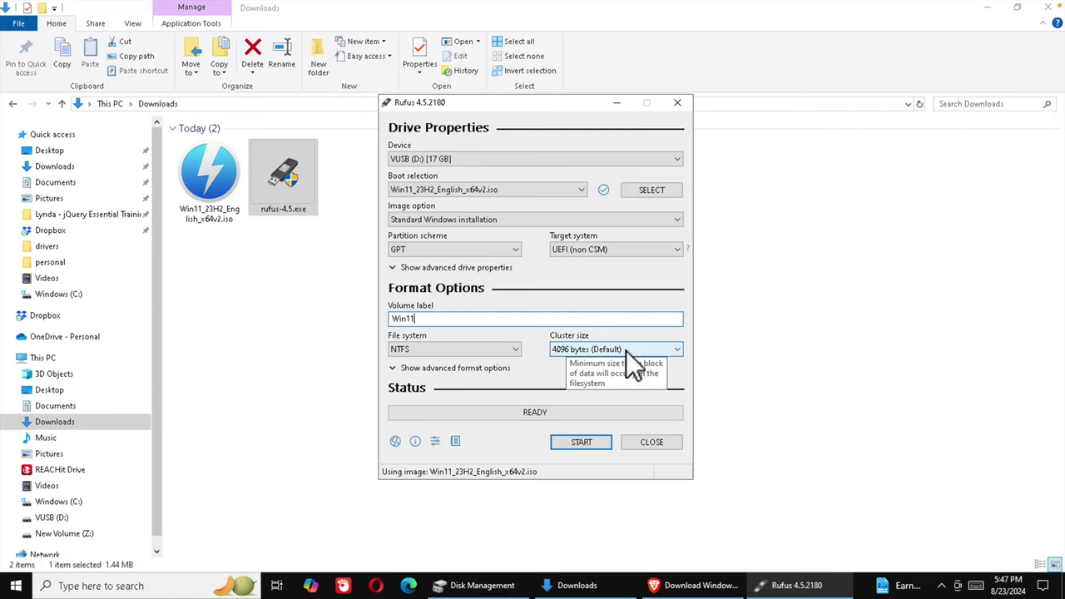
left_click(585, 443)
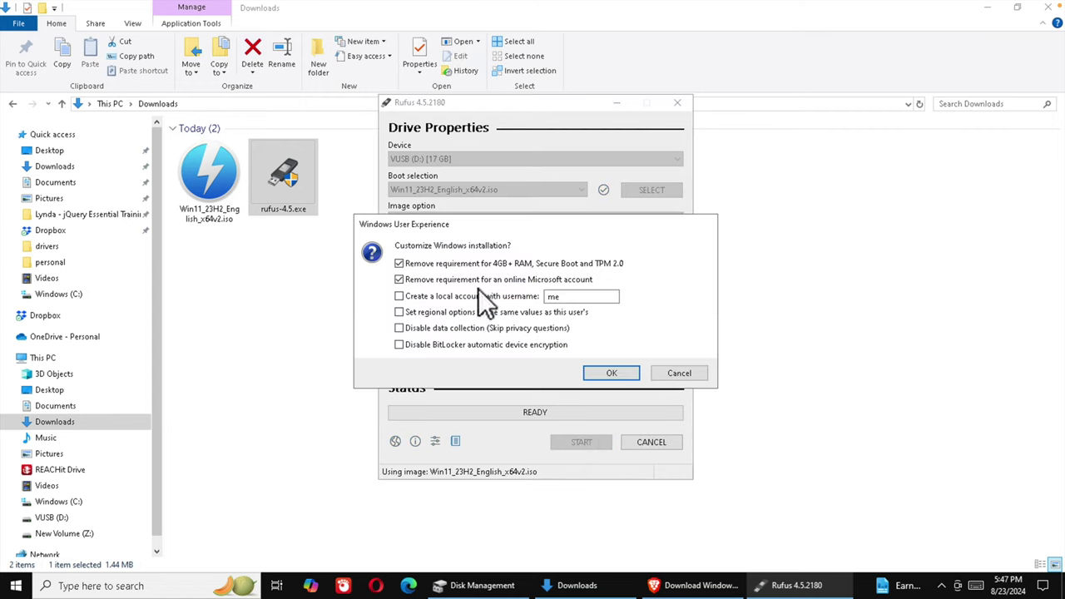
Step: Enable creating a local account, matching this user's regional options, skipping privacy questions and disabling BitLocker automatic device encryption
left_click(398, 296)
left_click(398, 312)
left_click(400, 345)
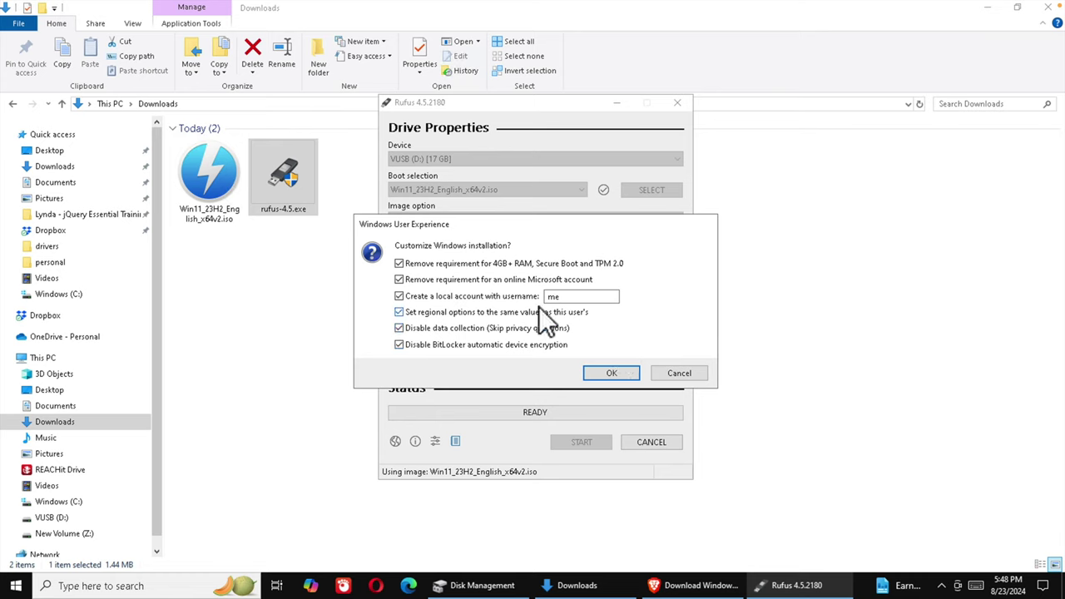
Step: Keep local account creation enabled with the username fewsteps and accept the Windows installation customizations
left_click(398, 296)
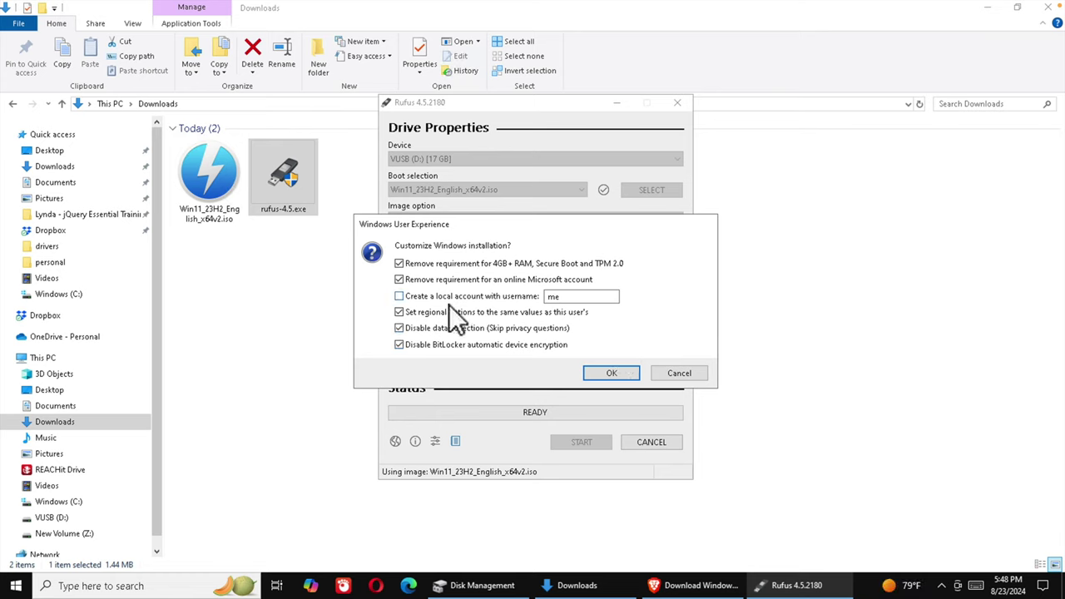
left_click(399, 297)
double_click(578, 297)
type("fewsteps")
left_click(612, 374)
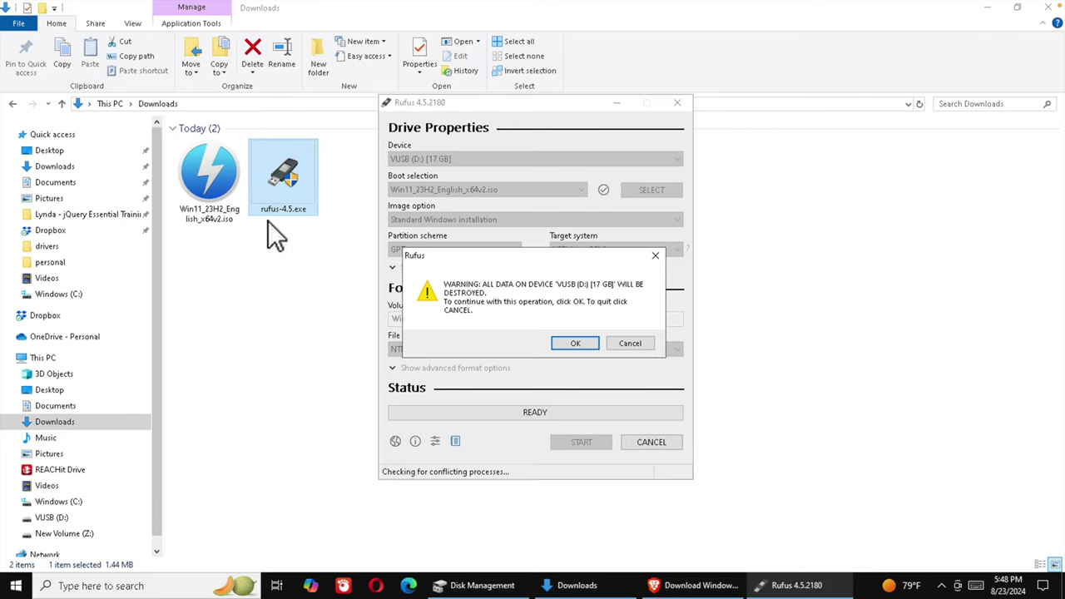
Step: Allow Rufus to erase and write VUSB (D:), decline the Dropbox backup of Win11, and close Rufus once finished
left_click(567, 344)
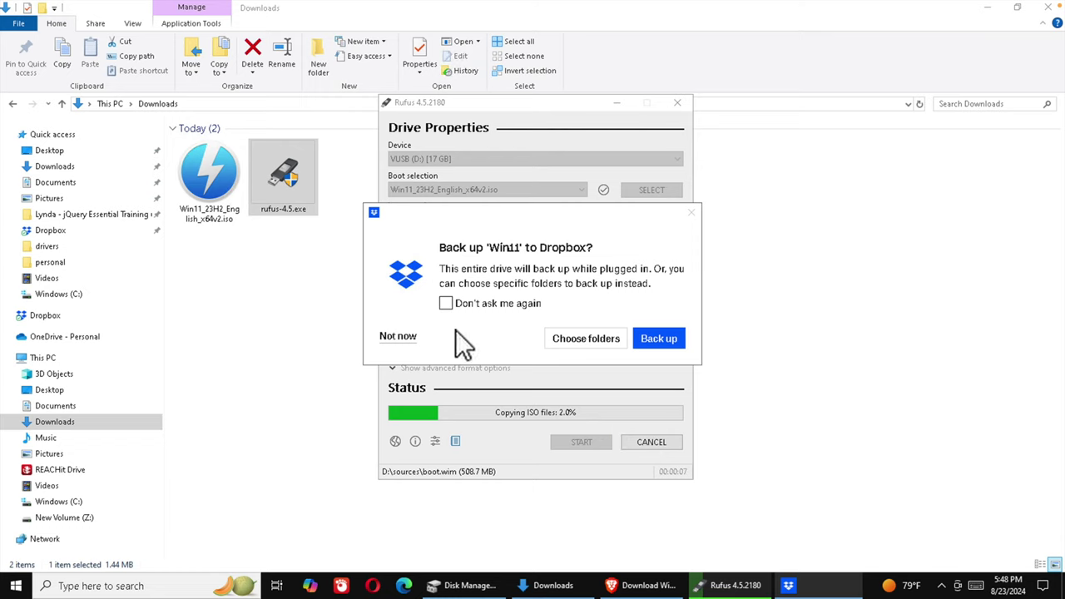
left_click(391, 336)
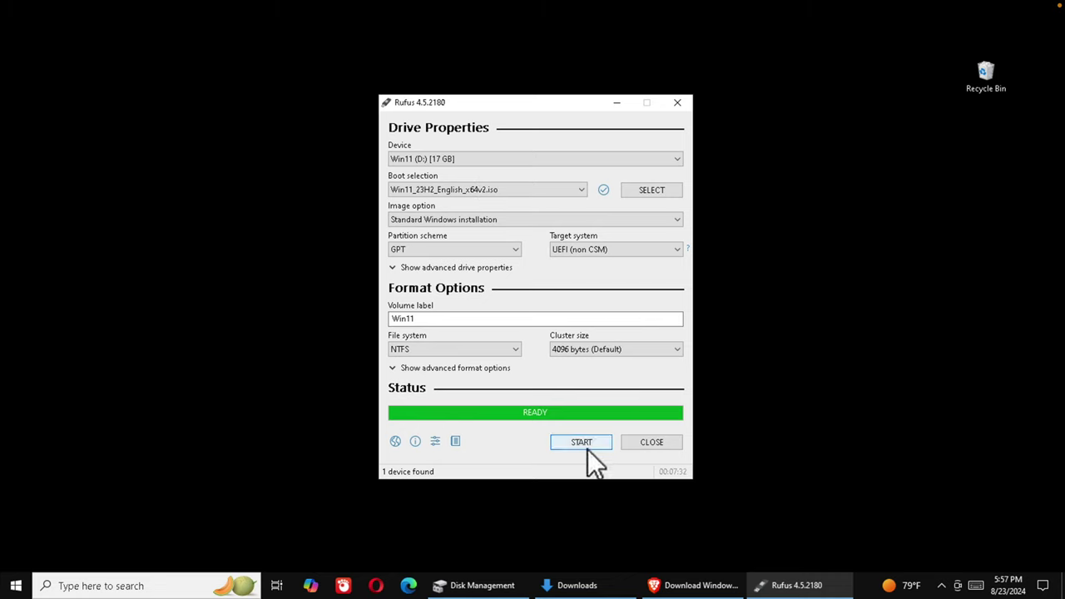
left_click(648, 442)
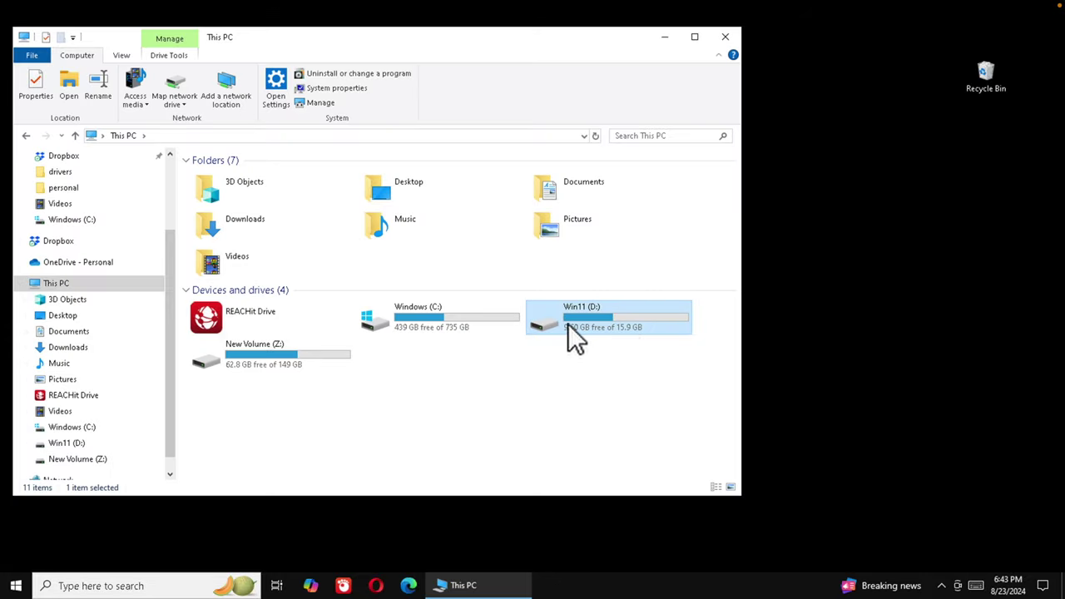
Step: Run setup.exe from the Win11 (D:) drive, allow it to make changes to the device, and minimize File Explorer
mouse_move(572, 325)
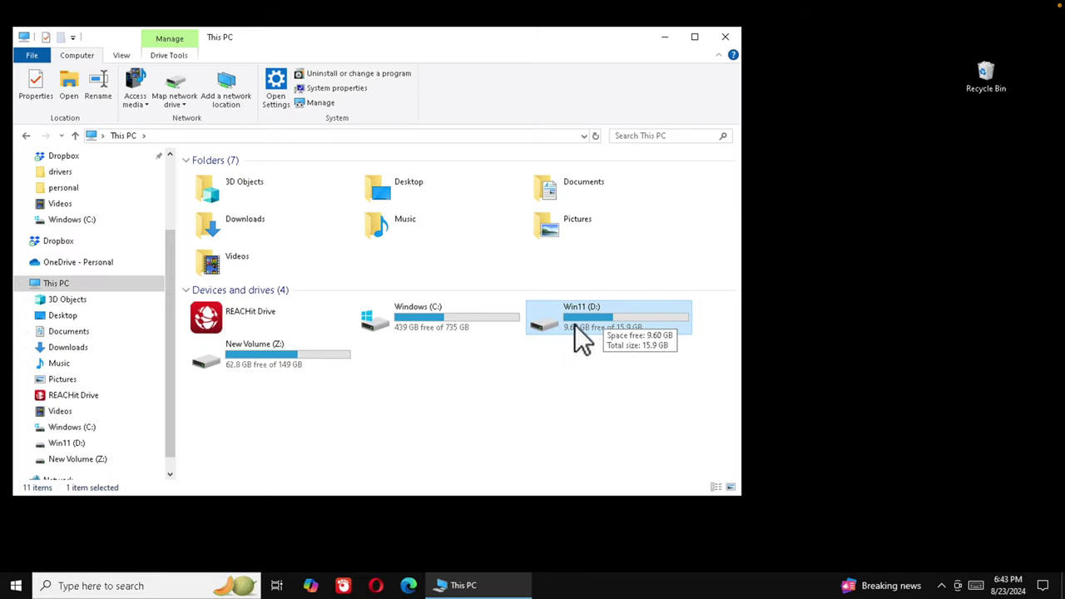
double_click(580, 316)
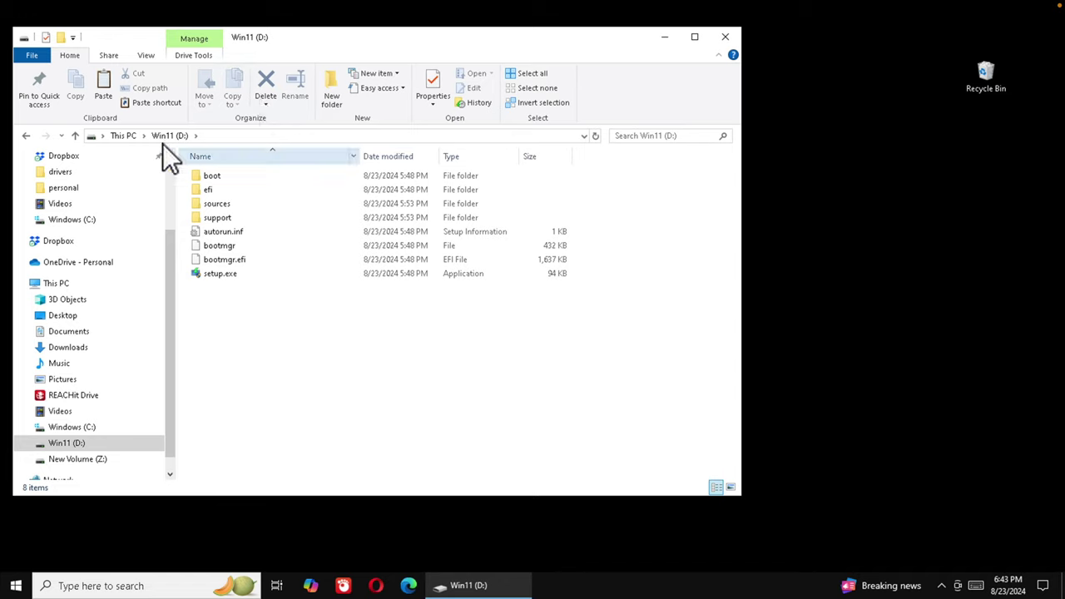
left_click(221, 277)
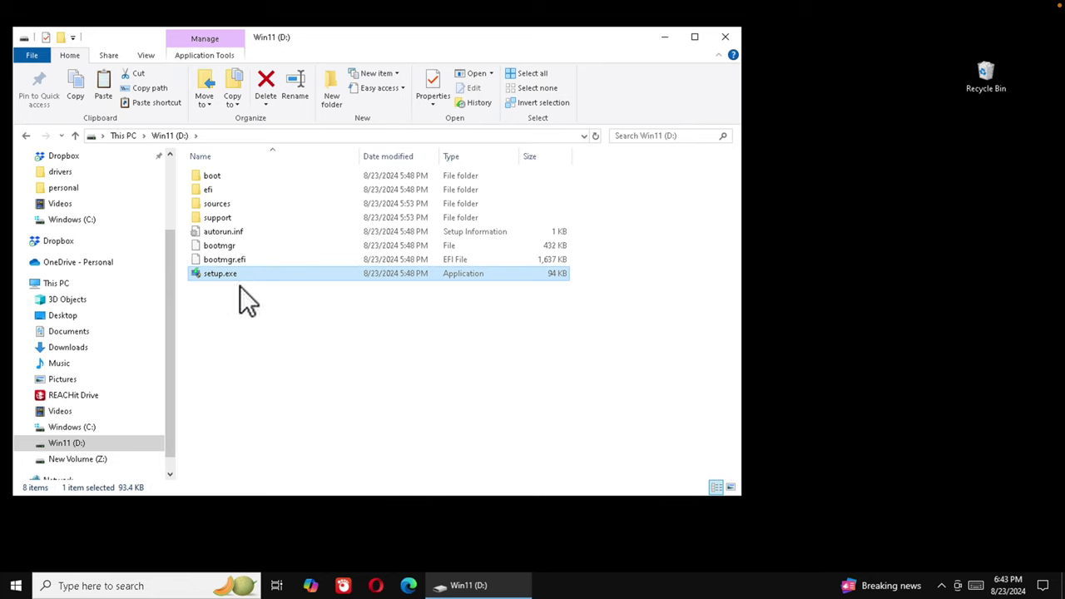
double_click(297, 275)
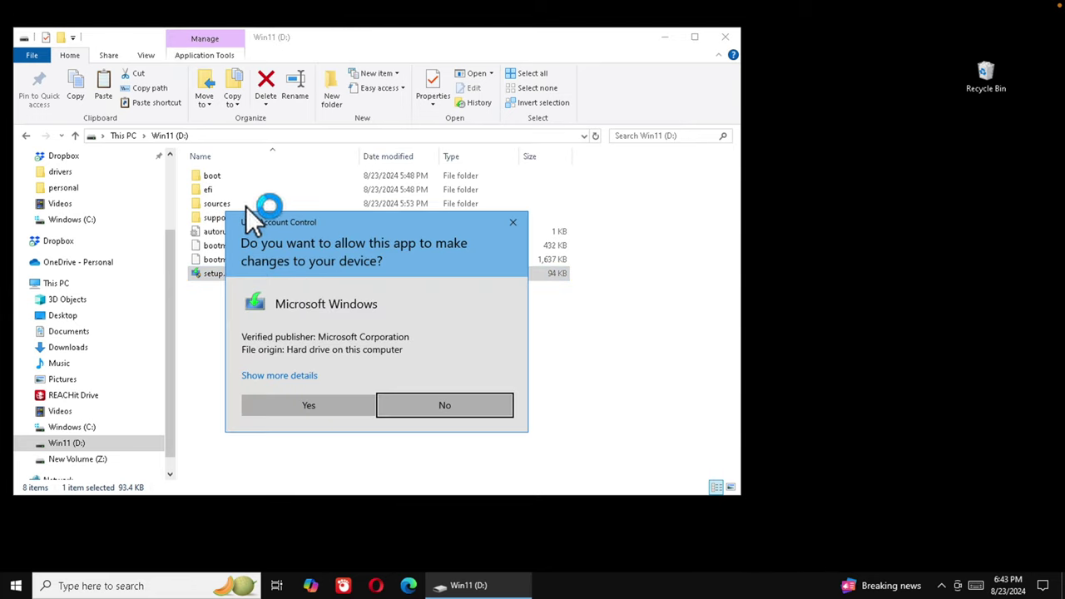
left_click(308, 406)
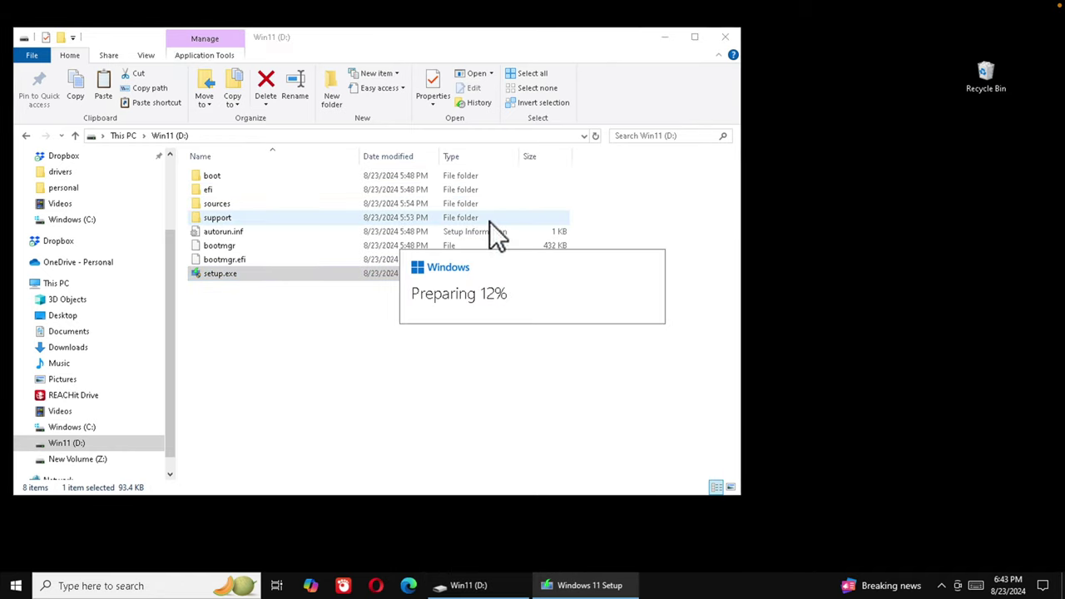
left_click(668, 38)
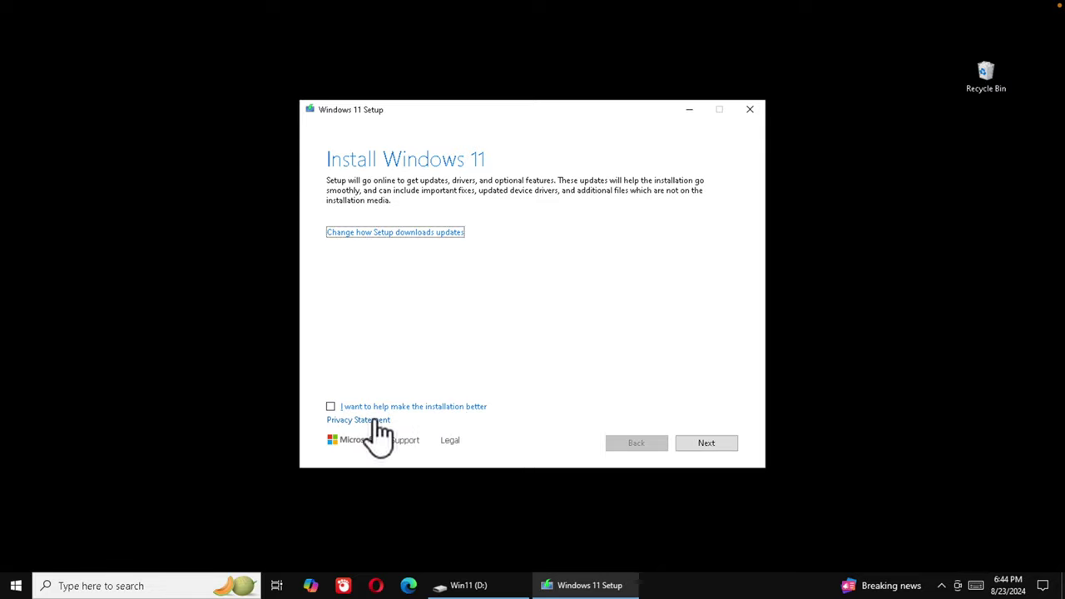
Step: Change how Setup downloads updates to Not right now and continue to the license terms
left_click(361, 234)
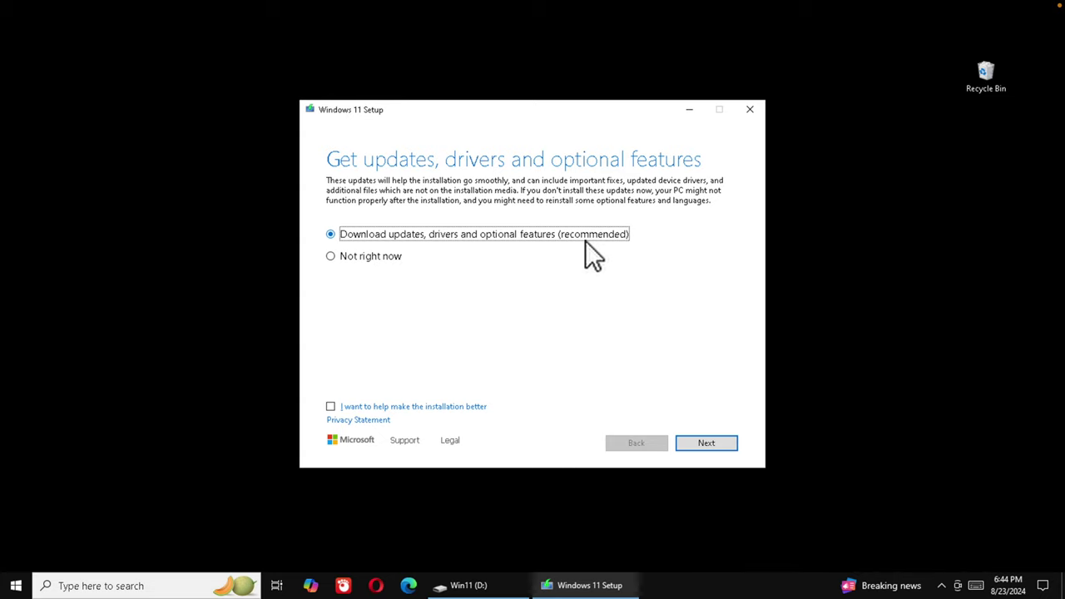
left_click(338, 258)
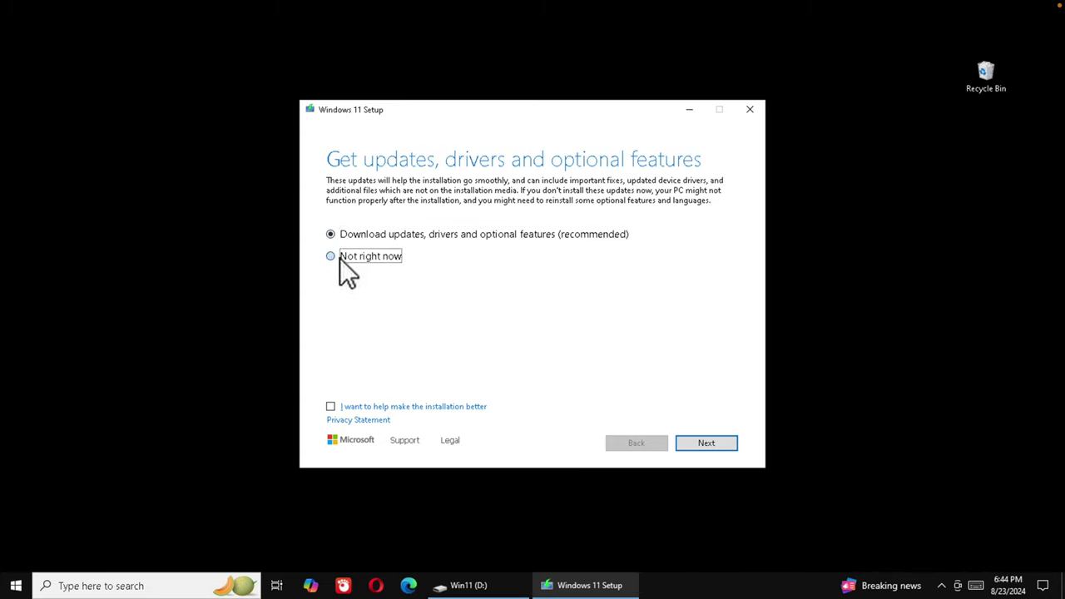
left_click(715, 441)
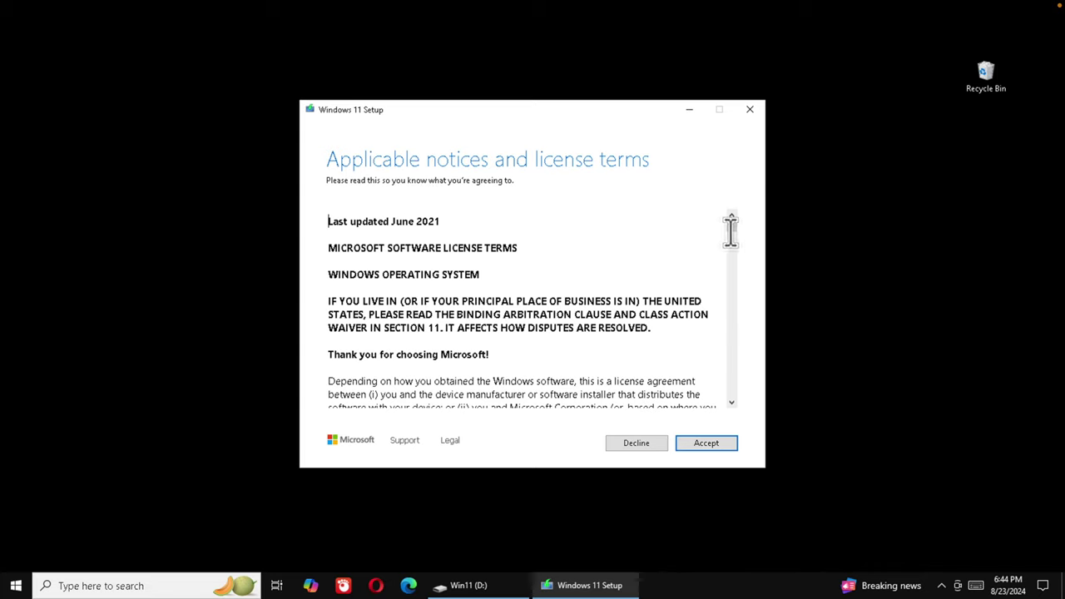
Step: Accept the license terms and start installing Windows 11 Pro with Nothing kept from the existing system
left_click_drag(733, 224, 720, 447)
left_click(705, 444)
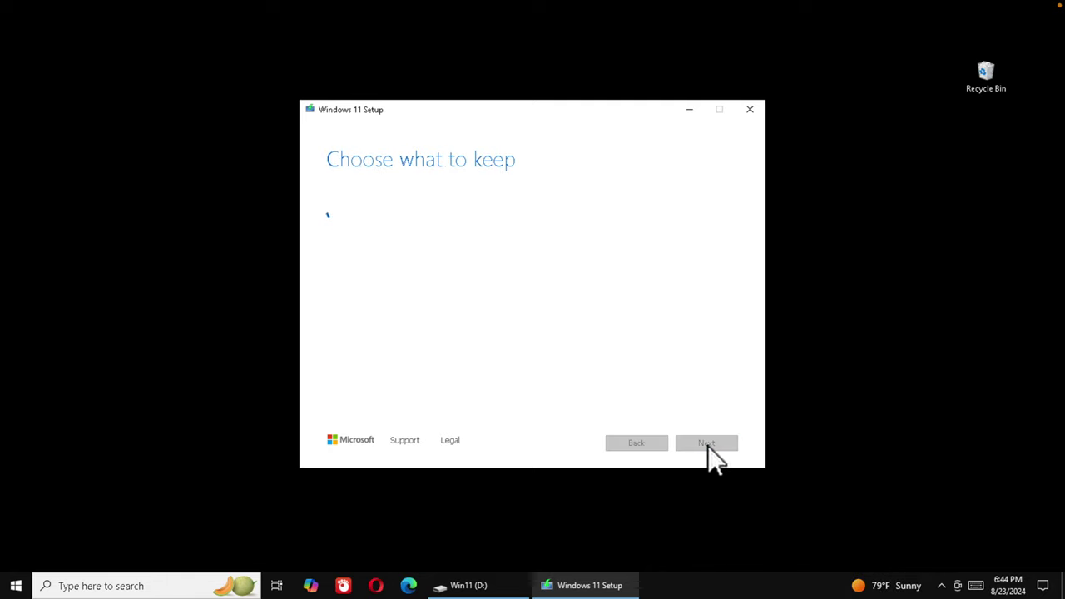
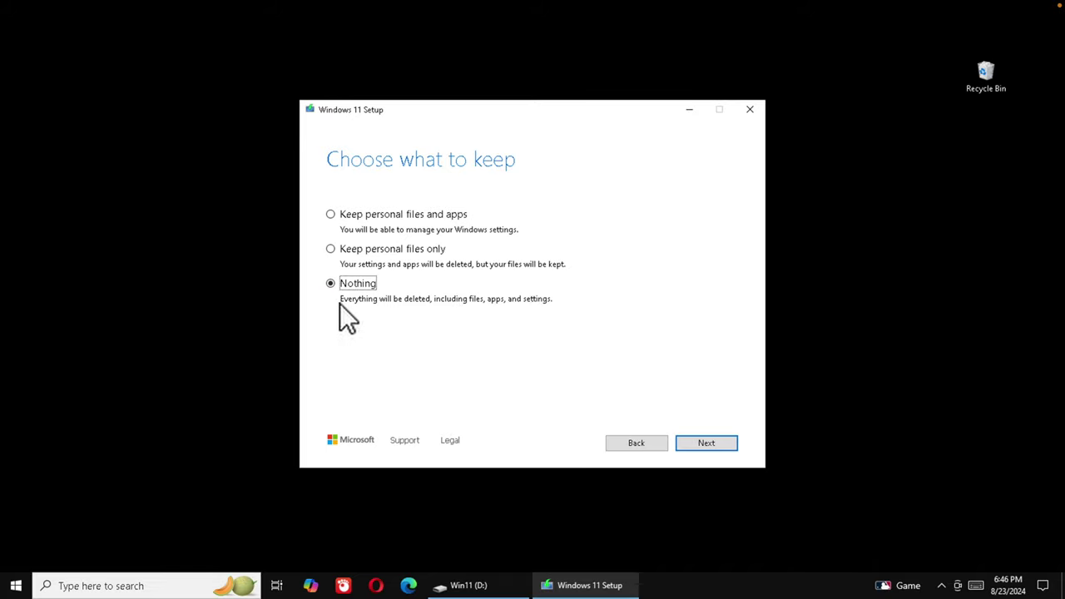
left_click(715, 443)
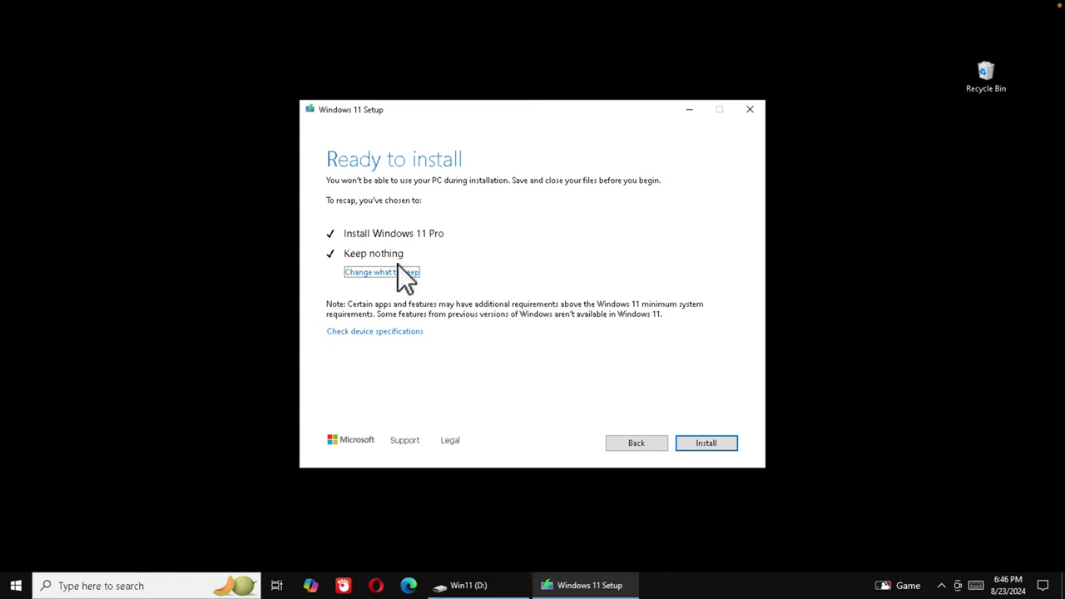
left_click(706, 445)
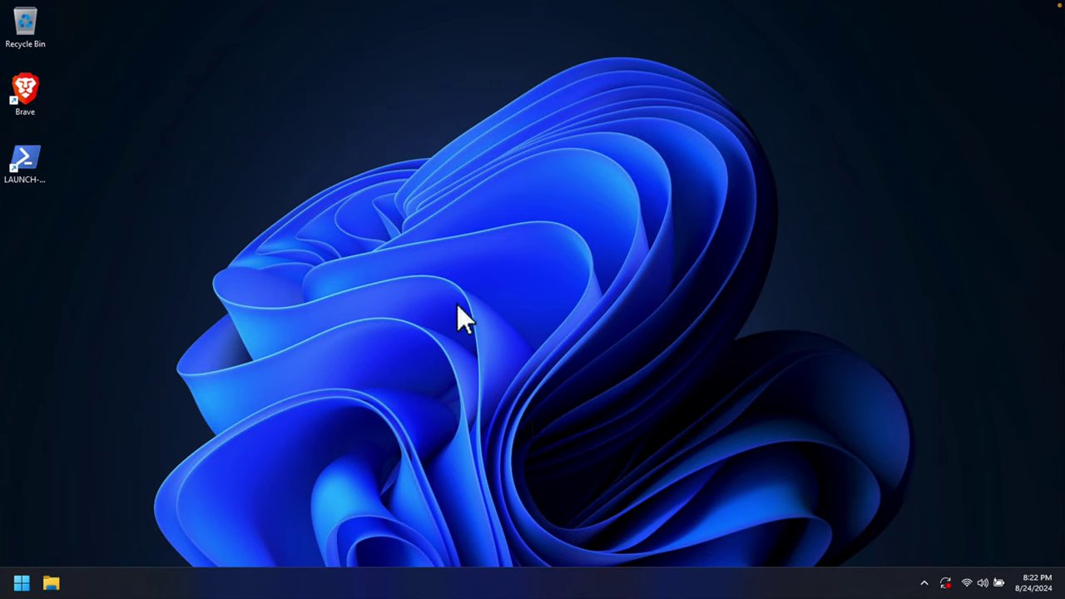
Step: Open File Explorer on the new Windows 11 desktop and check the capacity of Local Disk (C:)
left_click(55, 585)
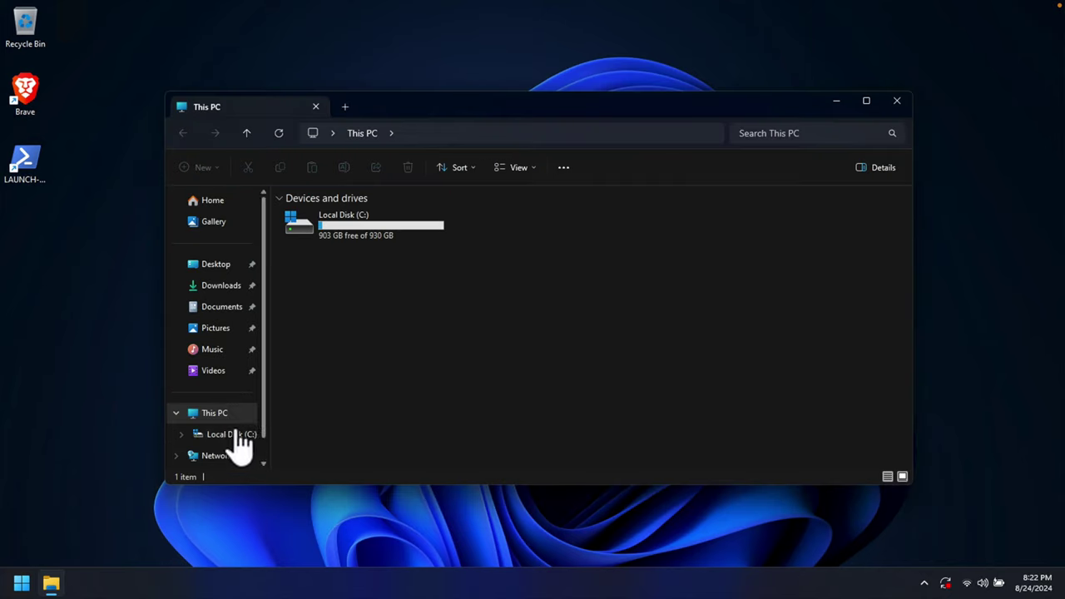
left_click(354, 237)
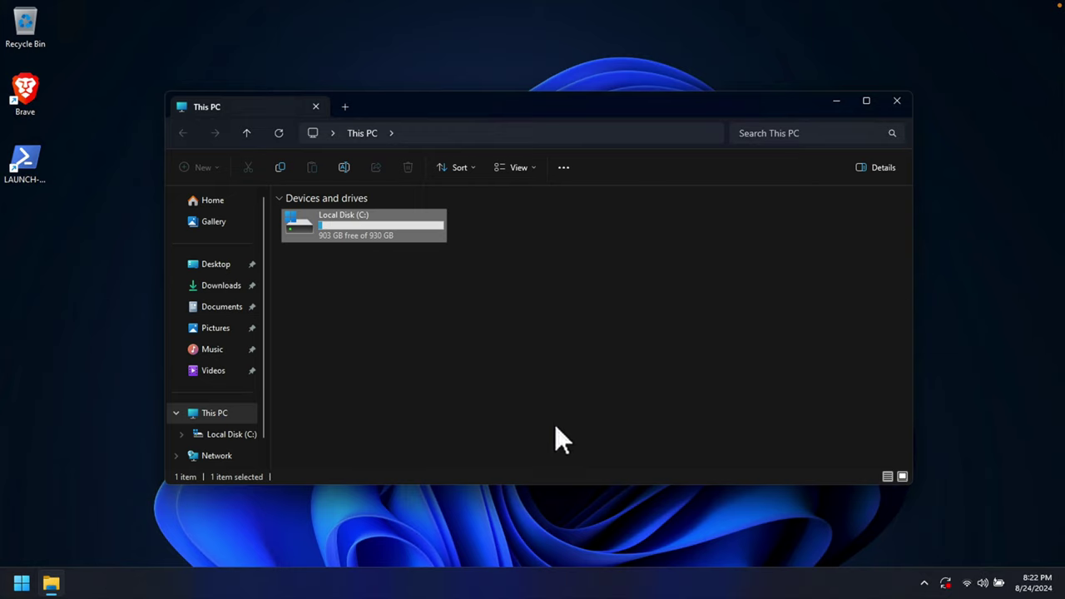